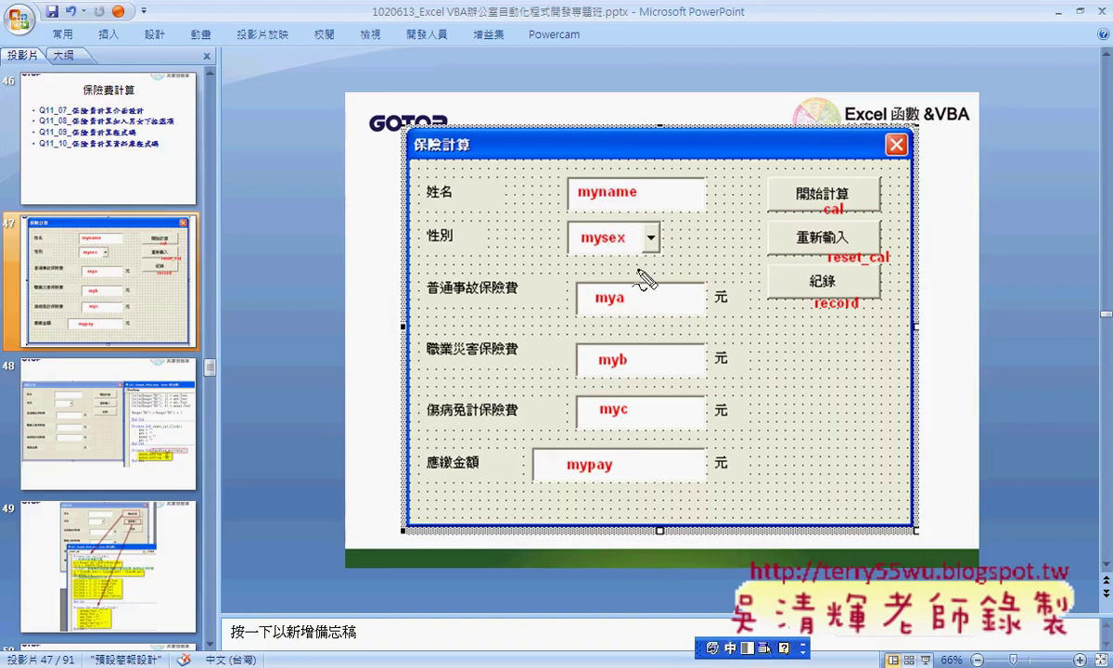
- Circle the mysex combo box on the slide, point an arrow at it, then clear the ink
{"action": "mouse_move", "coordinate": [640, 279]}
{"action": "left_mouse_down"}
{"action": "mouse_move", "coordinate": [641, 223]}
{"action": "mouse_move", "coordinate": [640, 279]}
{"action": "left_mouse_up"}
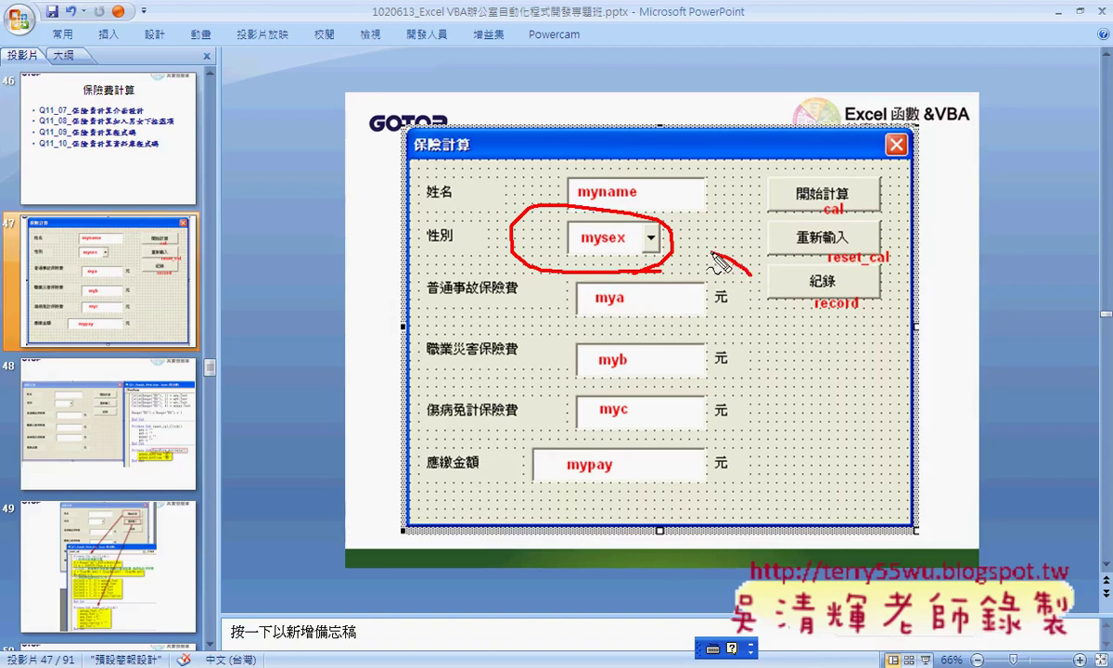
{"action": "mouse_move", "coordinate": [750, 275]}
{"action": "left_mouse_down"}
{"action": "mouse_move", "coordinate": [687, 246]}
{"action": "mouse_move", "coordinate": [701, 253]}
{"action": "left_mouse_up"}
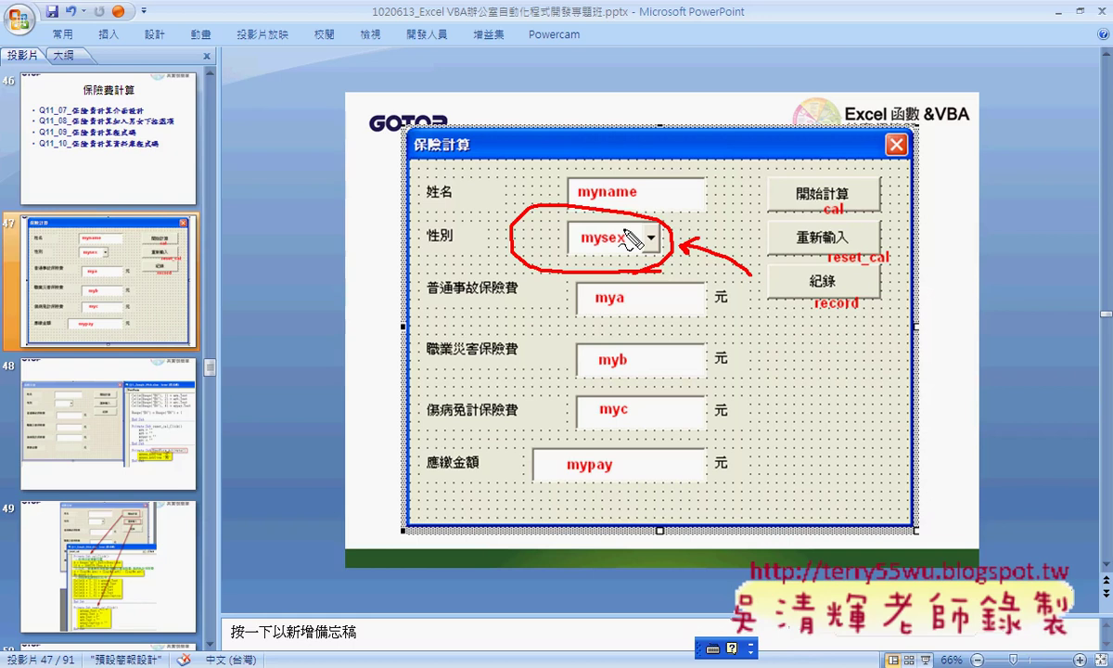
{"action": "key", "text": "Escape"}
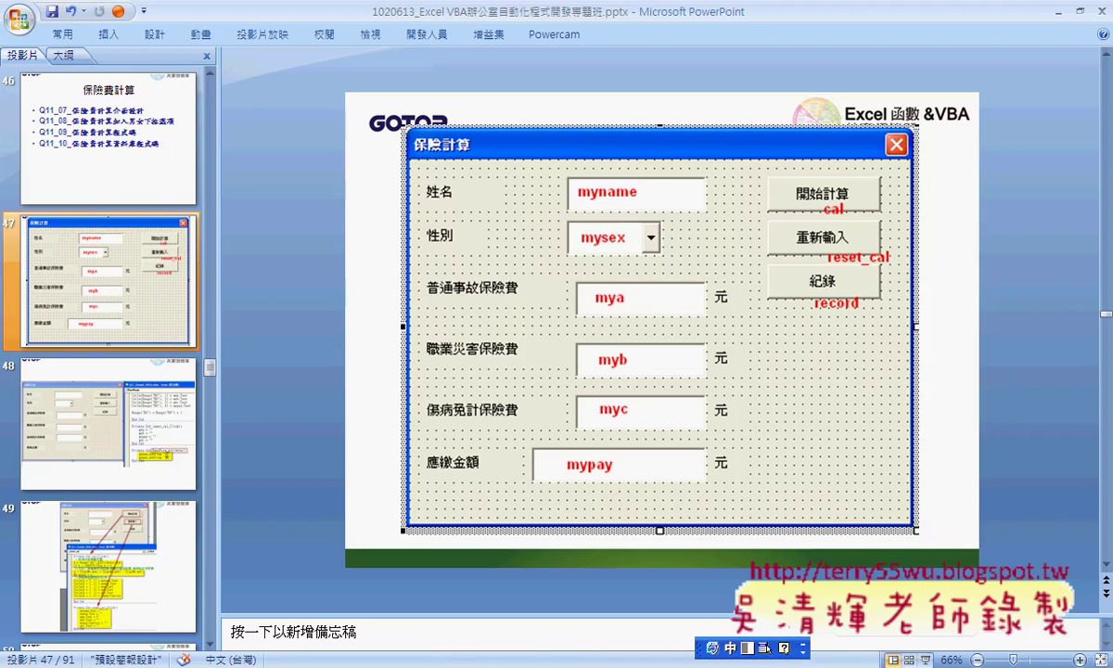
- Open 問題11OK.xlsm from the VBA course folder in Windows Explorer
{"action": "left_click", "coordinate": [691, 658]}
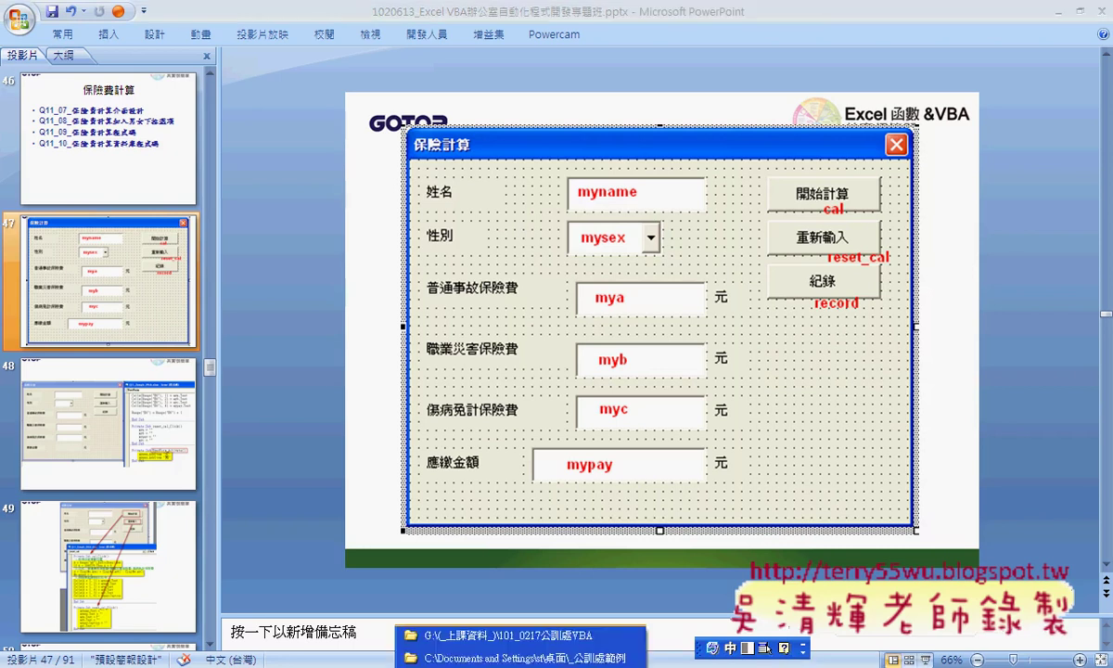
{"action": "left_click", "coordinate": [498, 638]}
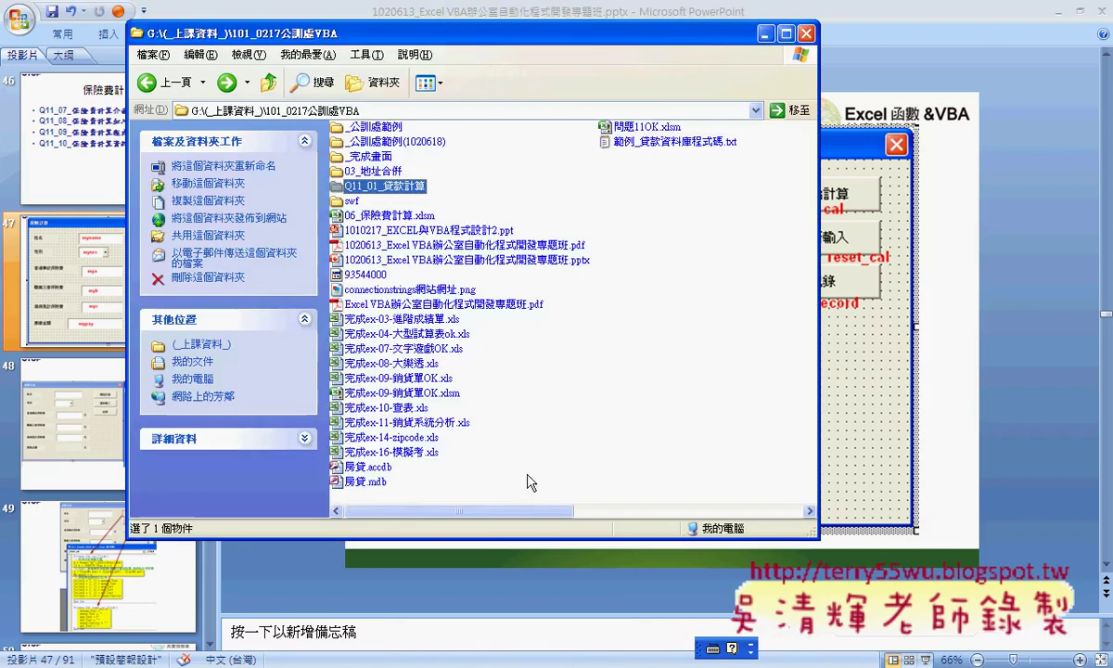
{"action": "double_click", "coordinate": [601, 128]}
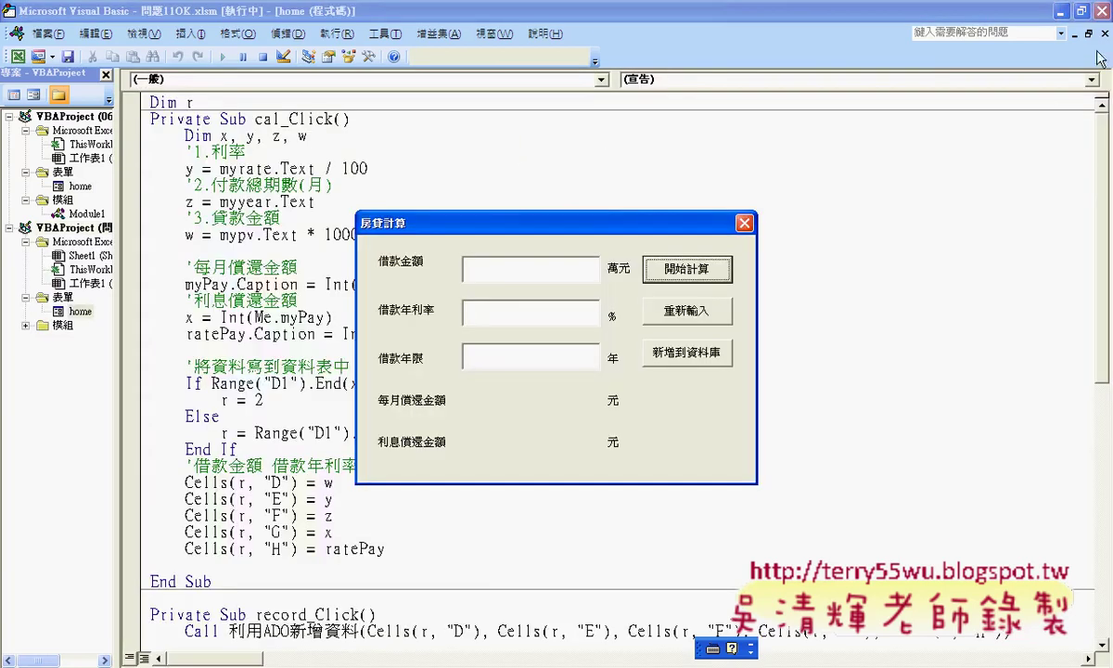
- Switch to the Excel sheet and close the 房貸計算 form to reveal the loan table in D–H
{"action": "left_click", "coordinate": [1060, 12]}
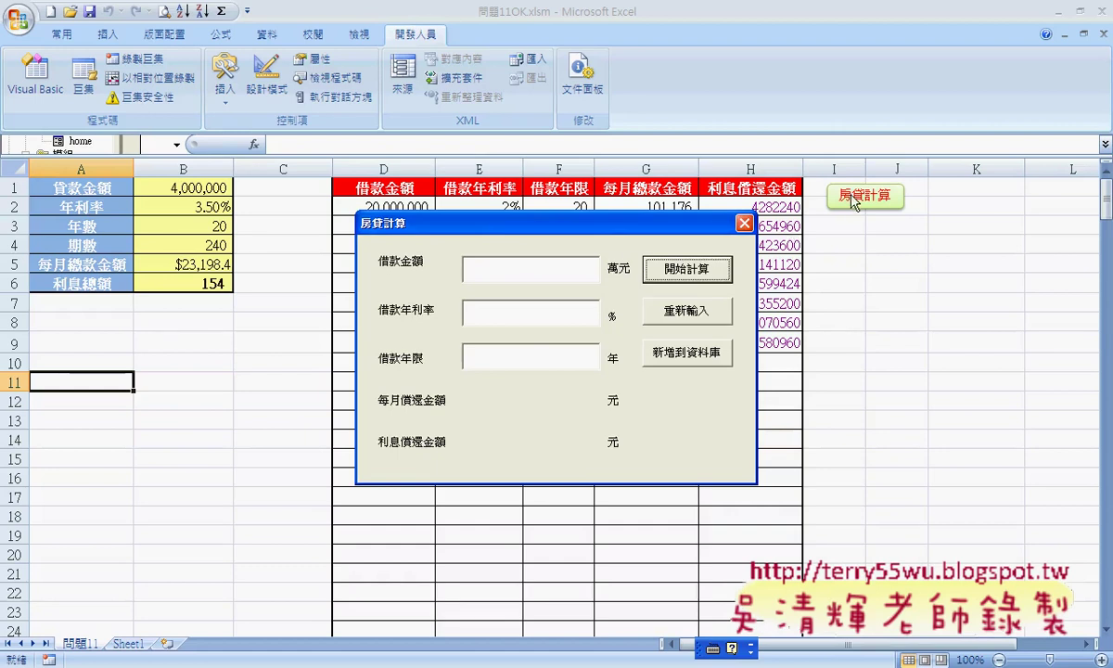
{"action": "left_click", "coordinate": [745, 224]}
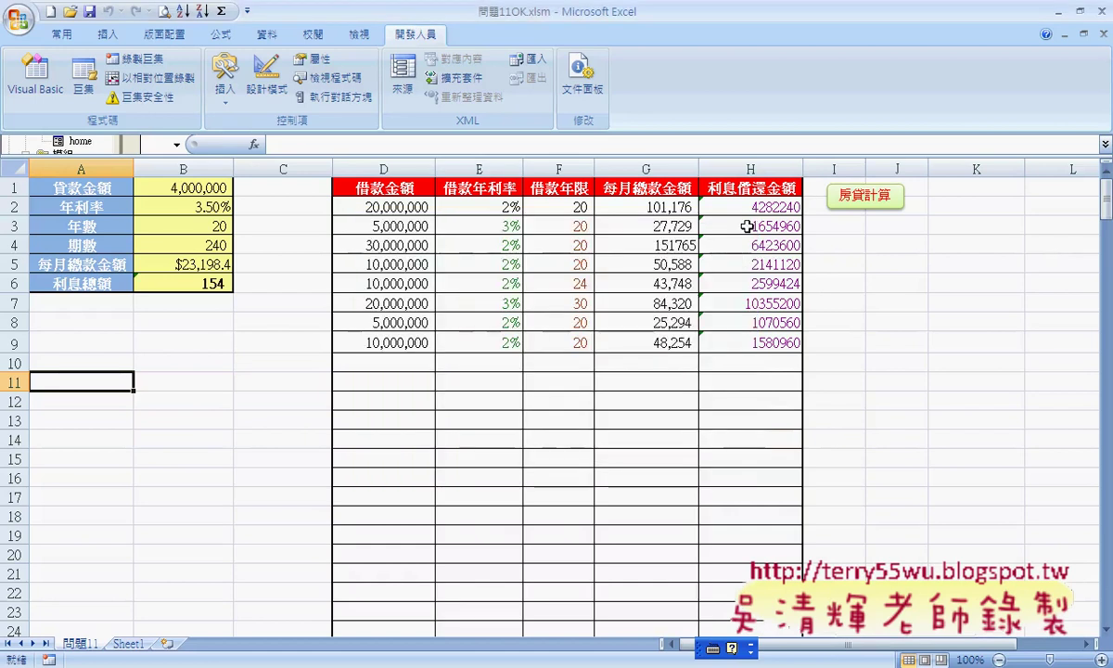
- Open the Visual Basic editor, widen the Project Explorer, and expand the 問題11OK.xlsm project tree
{"action": "left_click", "coordinate": [44, 85]}
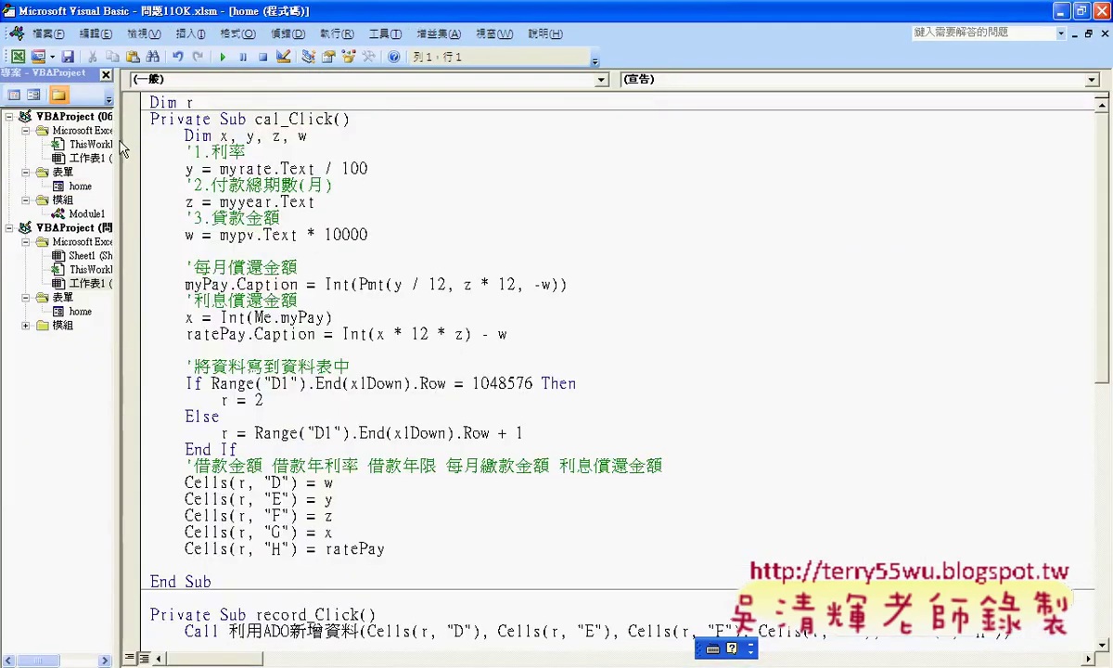
{"action": "left_click_drag", "start_coordinate": [119, 146], "coordinate": [274, 146]}
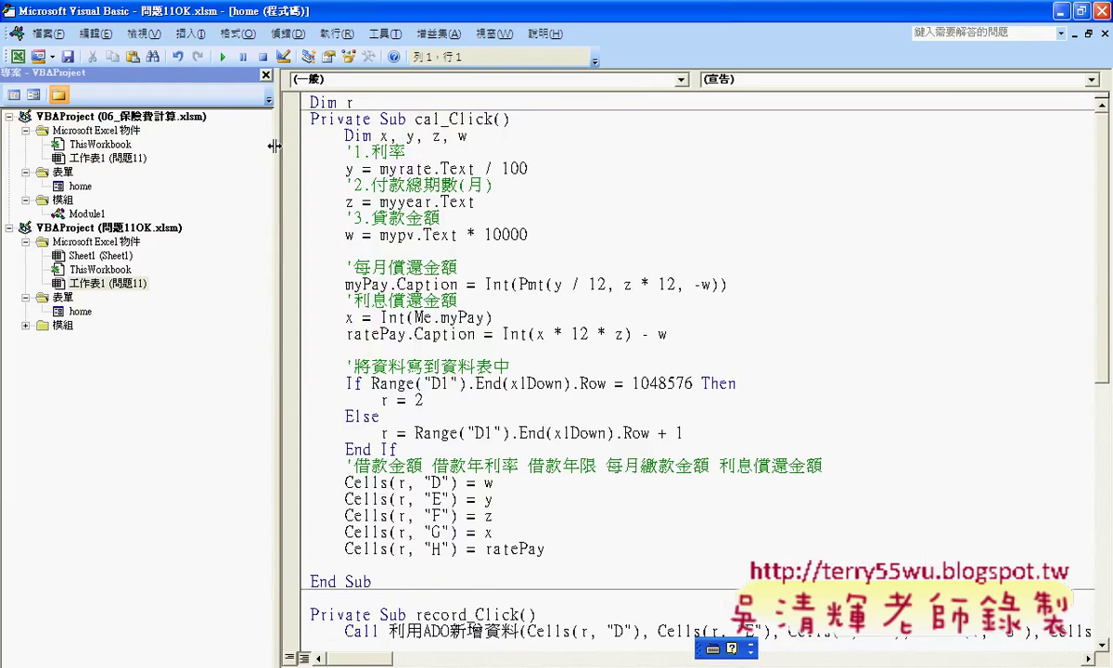
{"action": "left_click_drag", "start_coordinate": [90, 289], "coordinate": [88, 285]}
{"action": "double_click", "coordinate": [89, 286]}
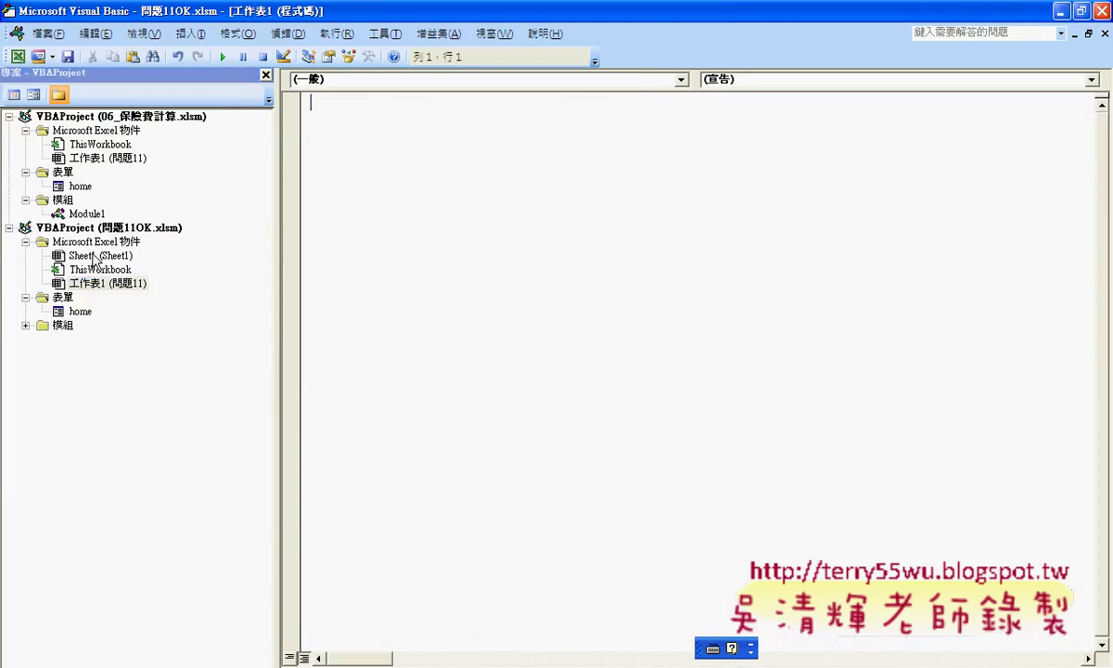
{"action": "left_click", "coordinate": [96, 256]}
{"action": "double_click", "coordinate": [93, 228]}
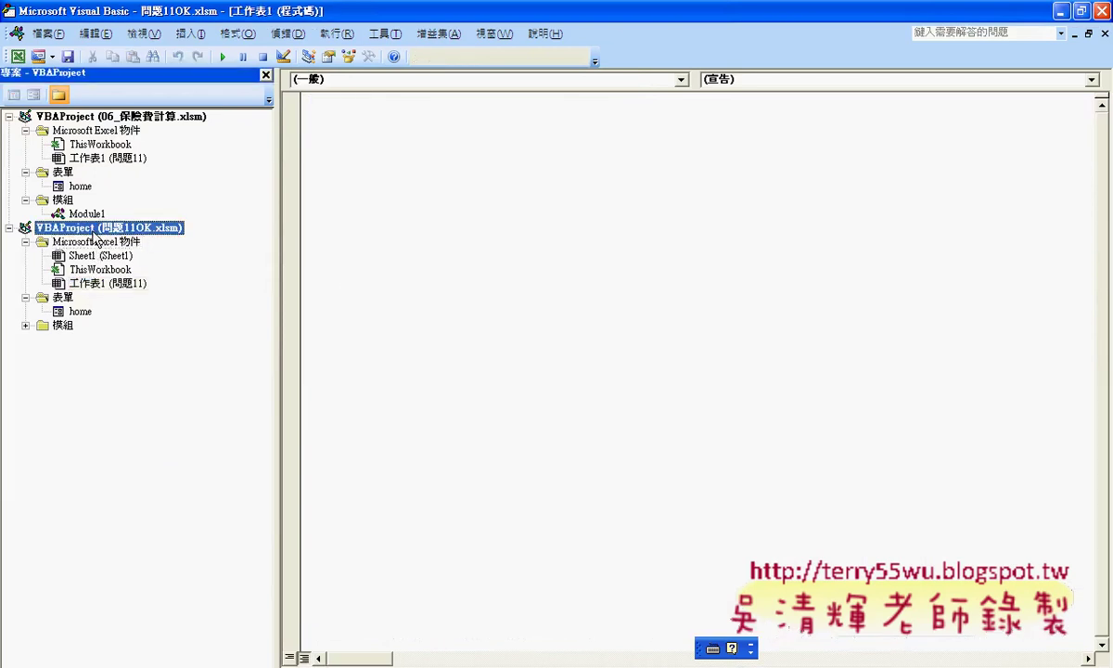
{"action": "left_click", "coordinate": [8, 227]}
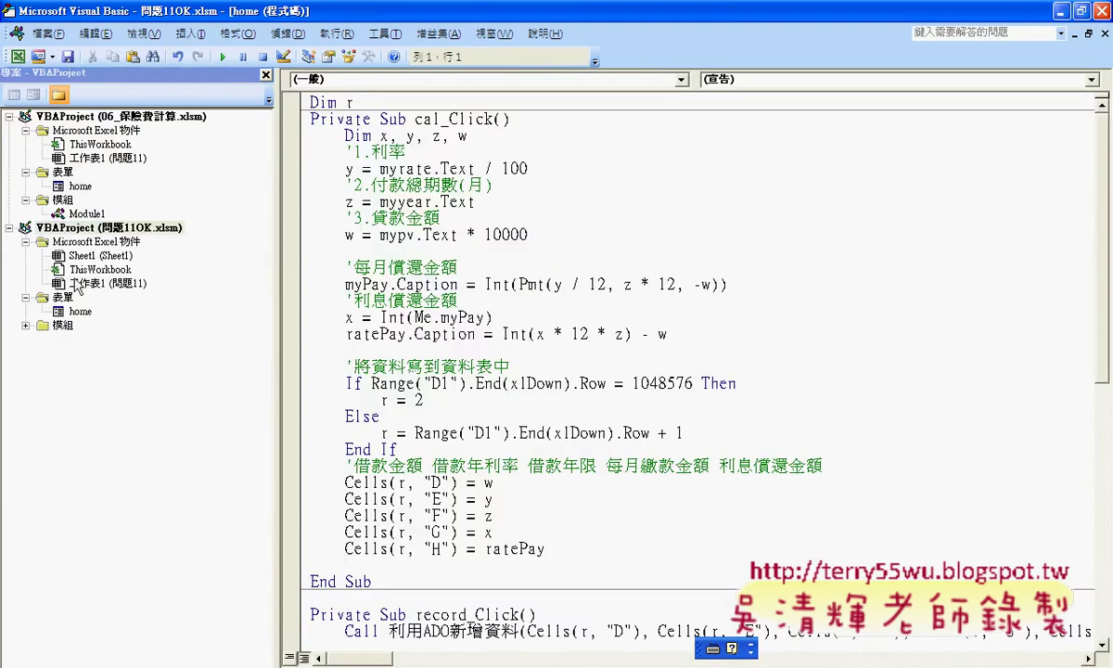
{"action": "left_click", "coordinate": [26, 324]}
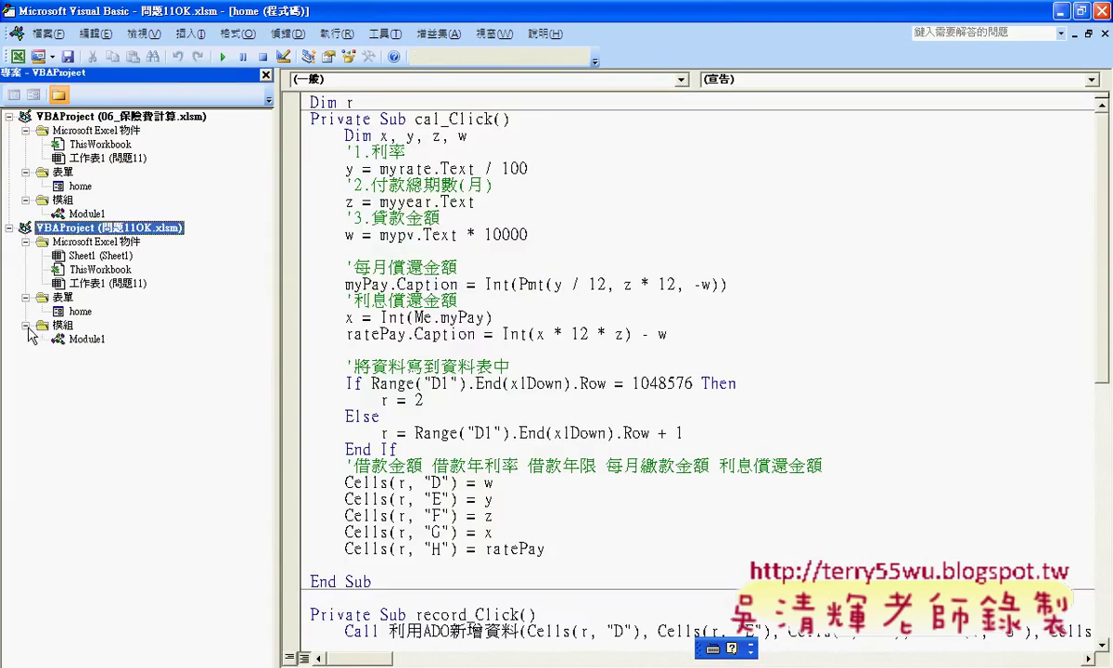
- Highlight ThisWorkbook in red ink and open its code window
{"action": "left_click", "coordinate": [82, 271]}
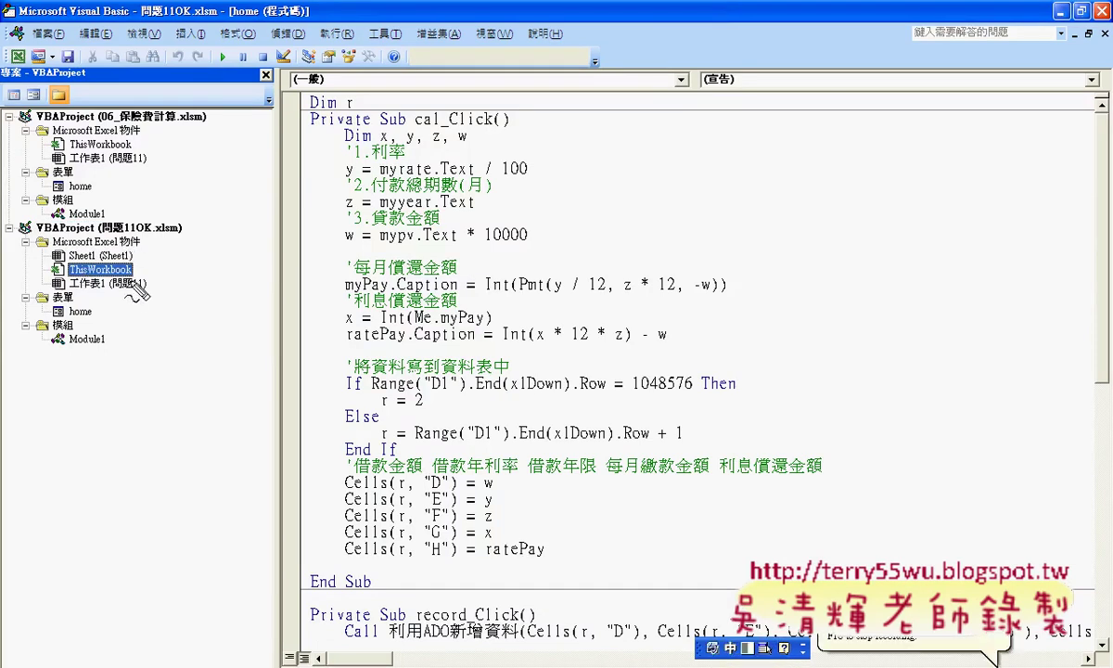
{"action": "left_click_drag", "start_coordinate": [112, 276], "coordinate": [128, 282]}
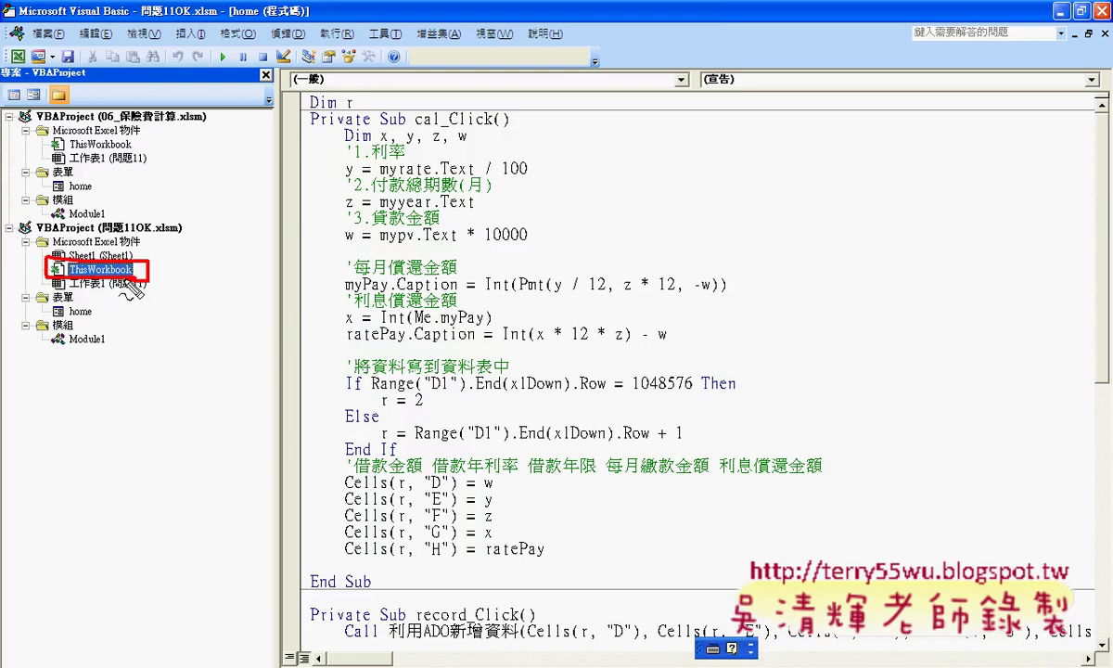
{"action": "key", "text": "Escape"}
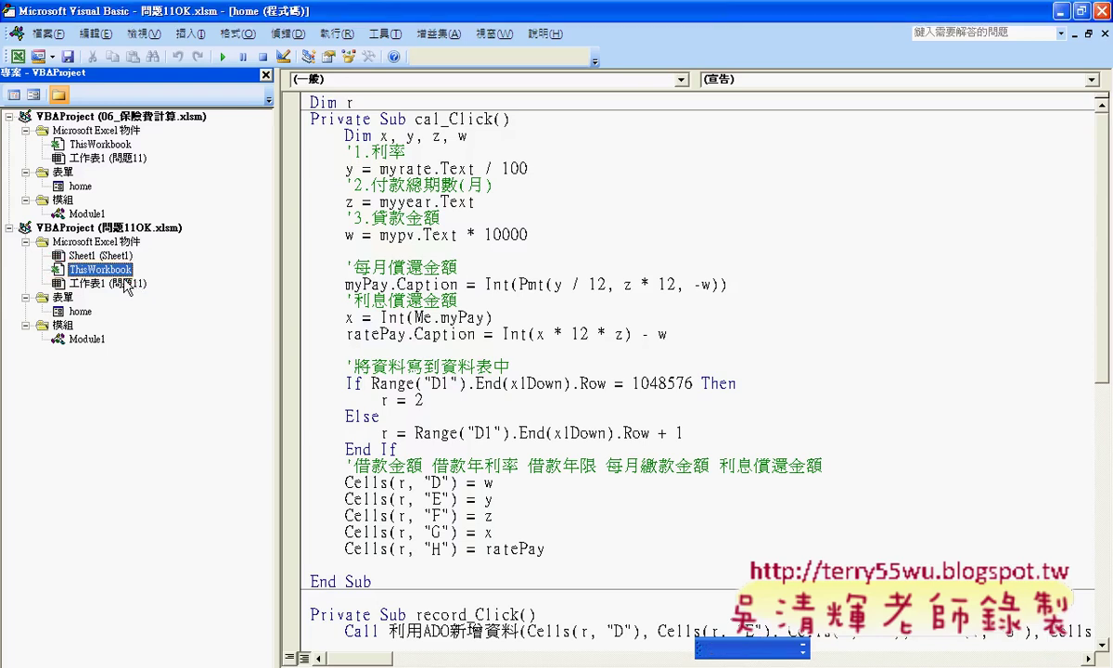
{"action": "double_click", "coordinate": [101, 269]}
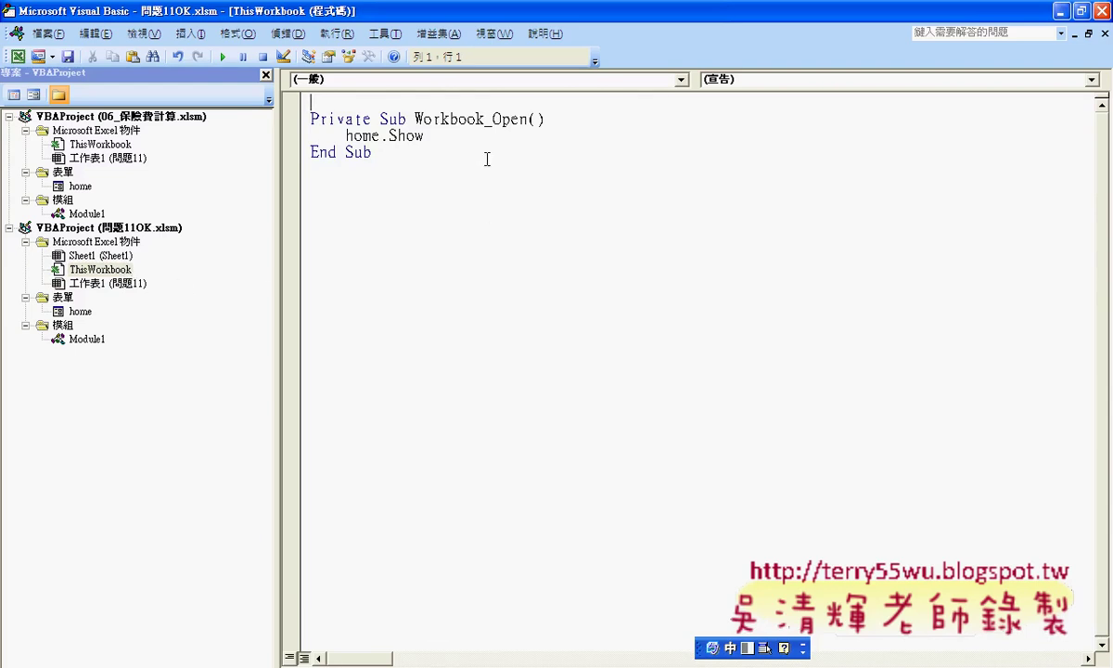
- Delete the existing Workbook_Open procedure and recreate its stub from the Workbook object list
{"action": "double_click", "coordinate": [102, 269]}
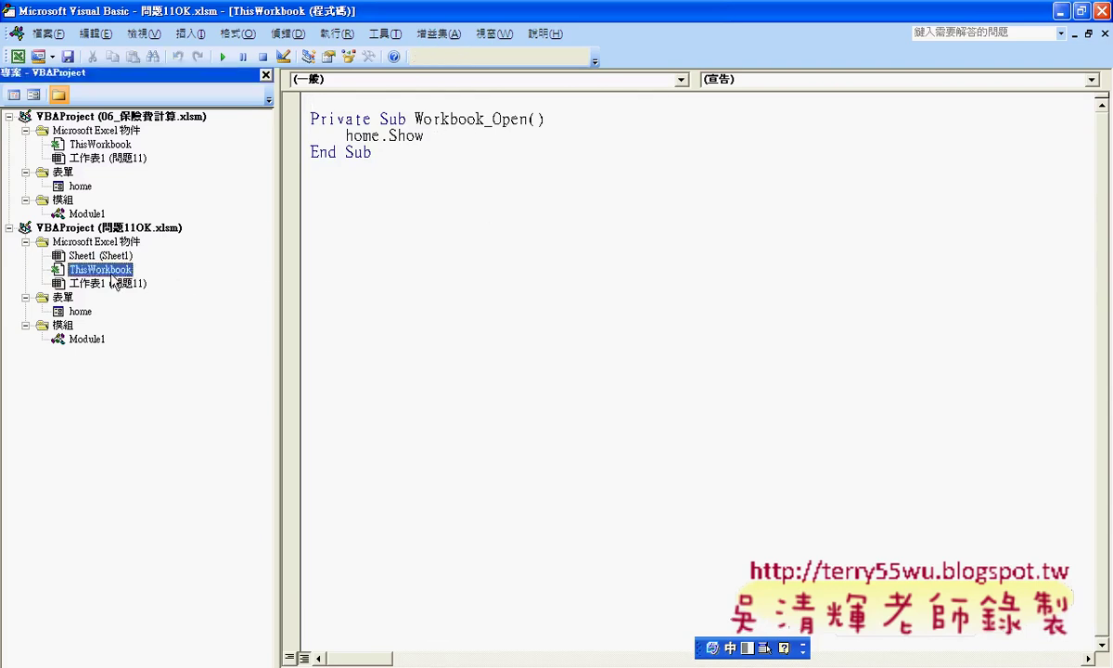
{"action": "left_click_drag", "start_coordinate": [376, 153], "coordinate": [288, 111]}
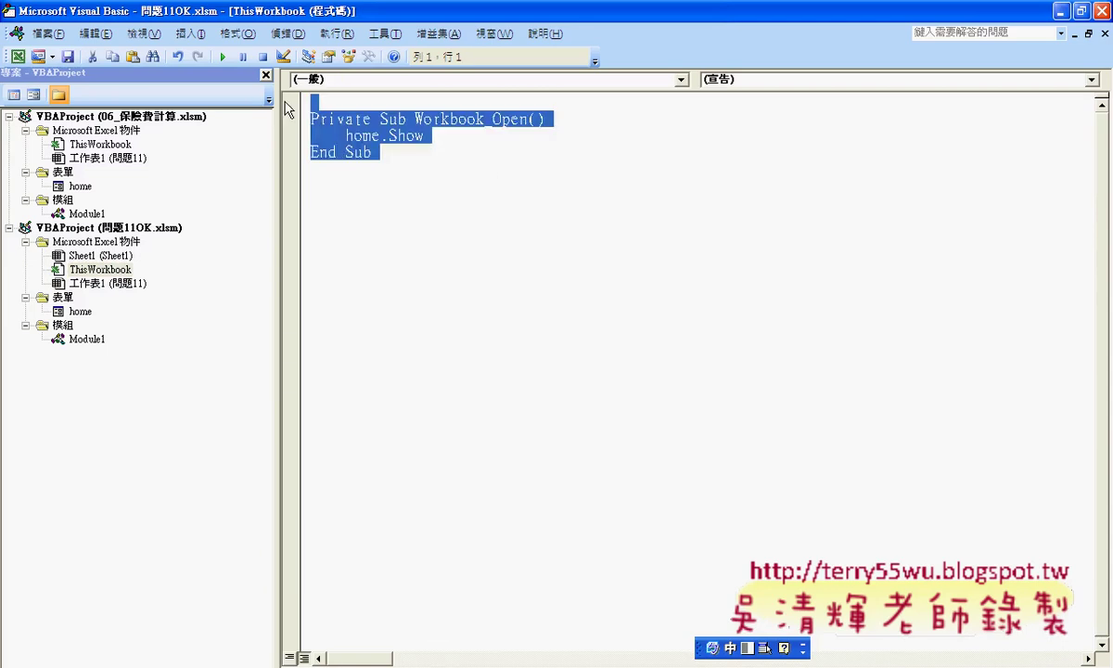
{"action": "key", "text": "Delete"}
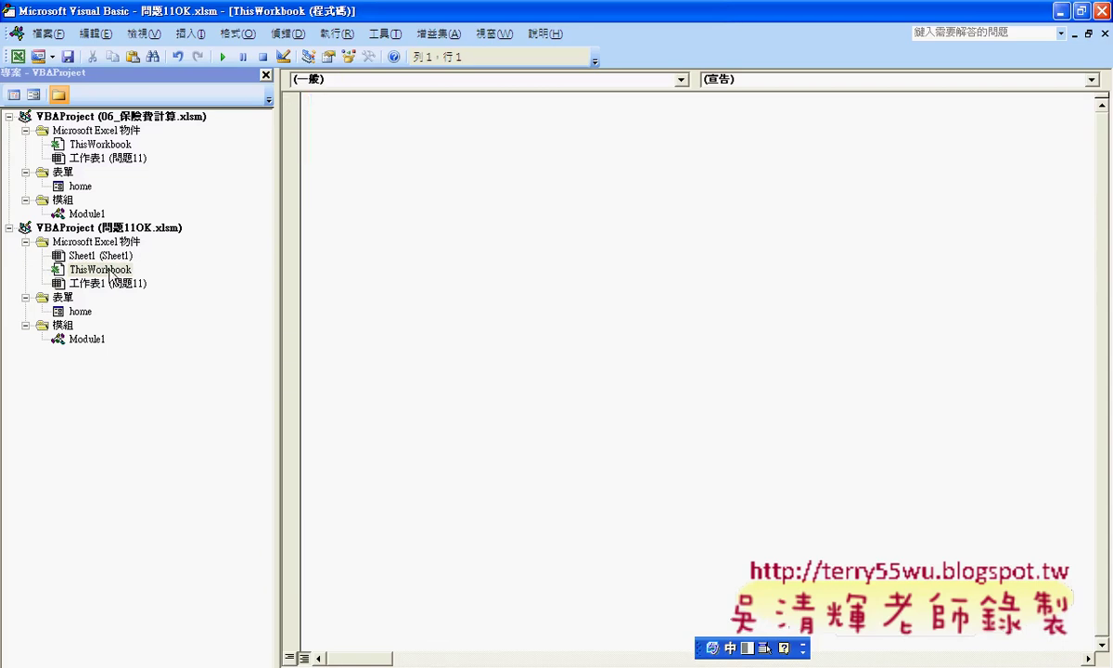
{"action": "left_click", "coordinate": [799, 81]}
{"action": "left_click", "coordinate": [799, 82]}
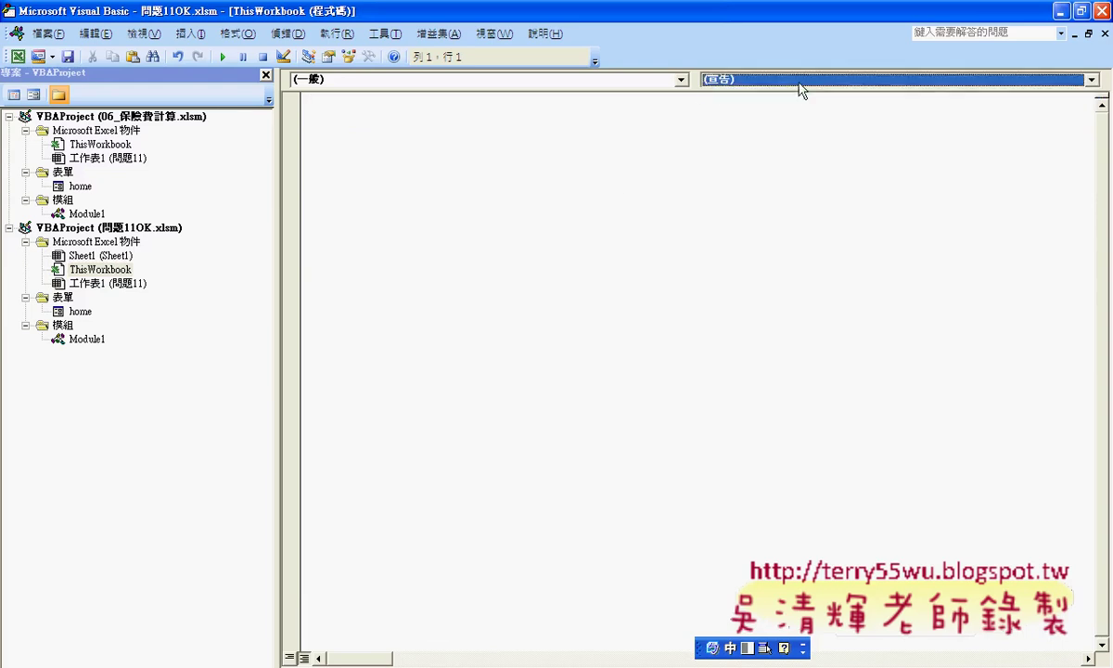
{"action": "left_click", "coordinate": [620, 81]}
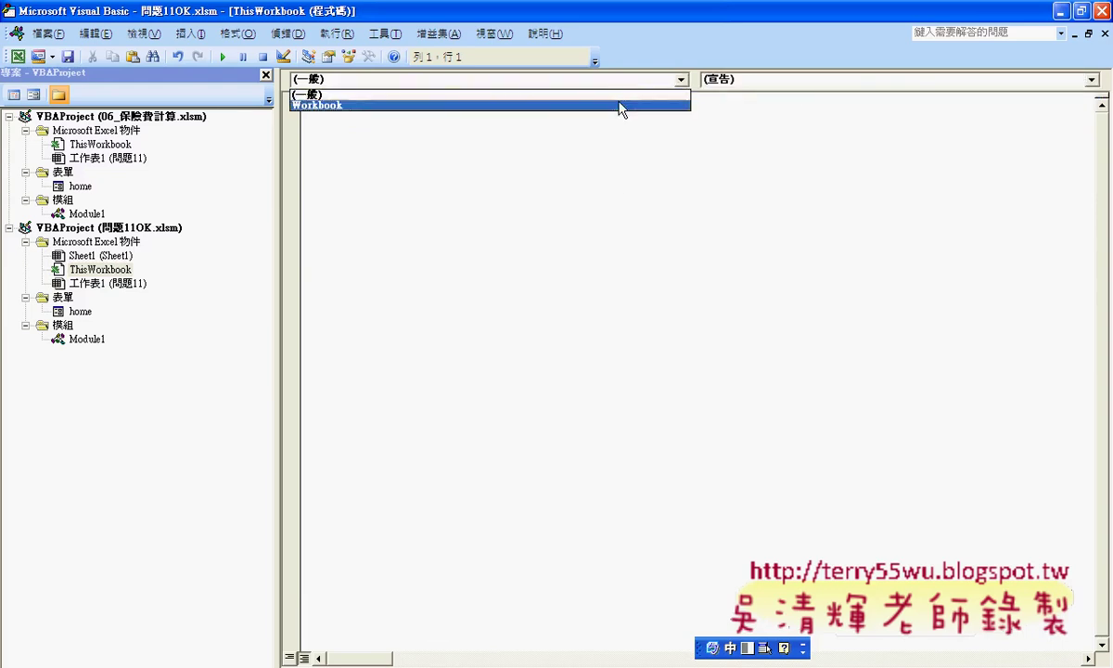
{"action": "left_click", "coordinate": [620, 106]}
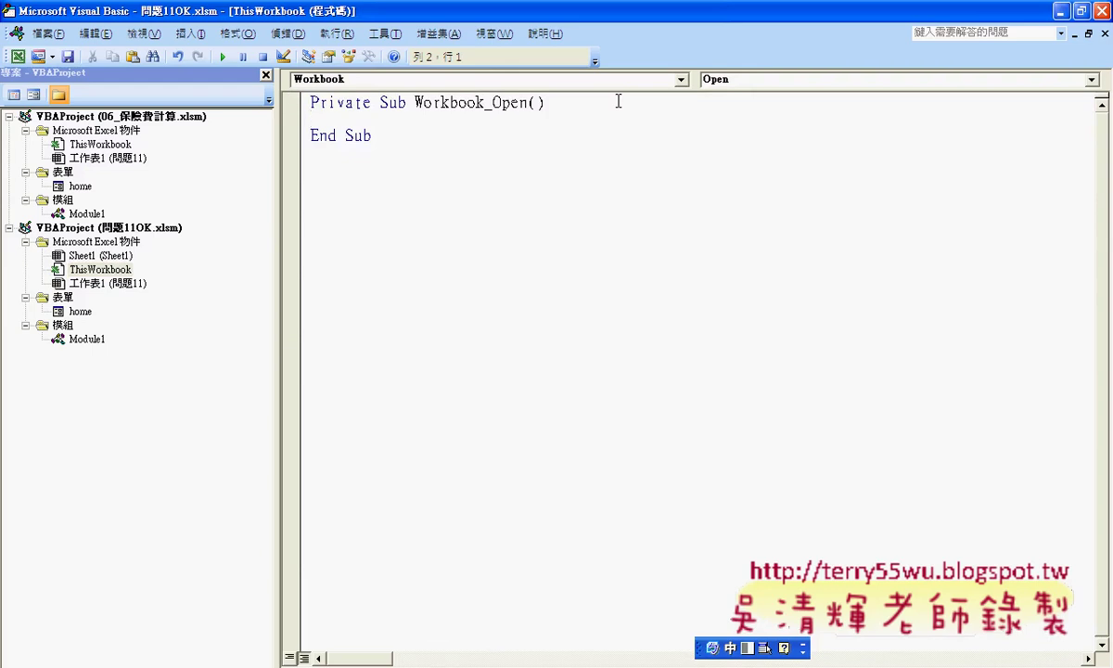
{"action": "left_click", "coordinate": [750, 82]}
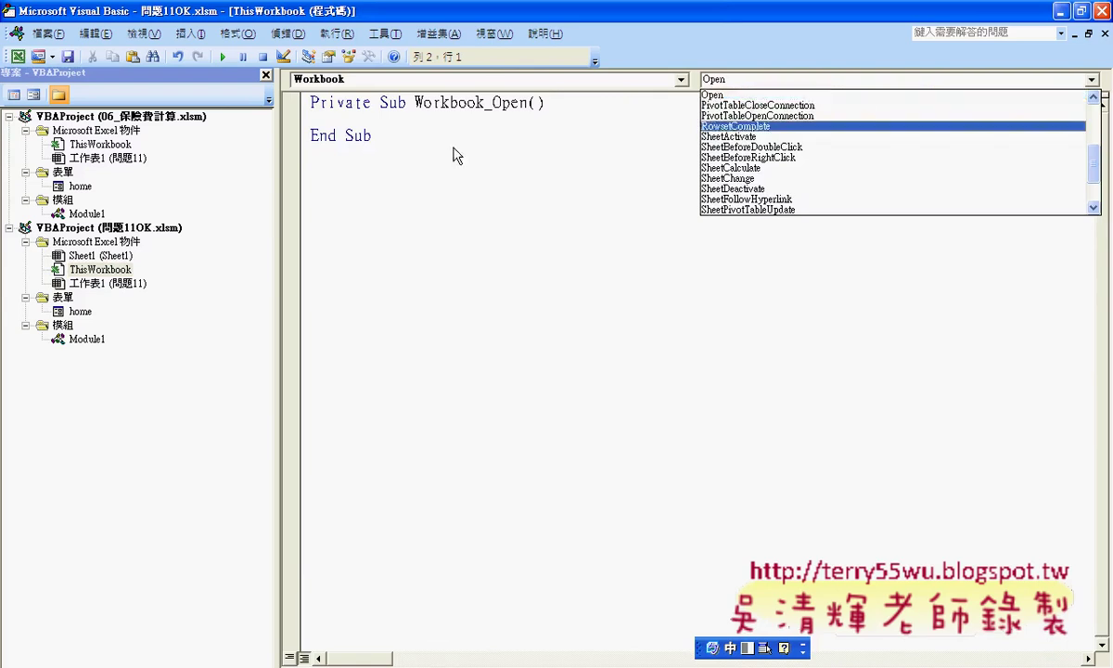
{"action": "left_click", "coordinate": [436, 119]}
- Write the indented statement home.Show inside Workbook_Open and select it
{"action": "key", "text": "Tab"}
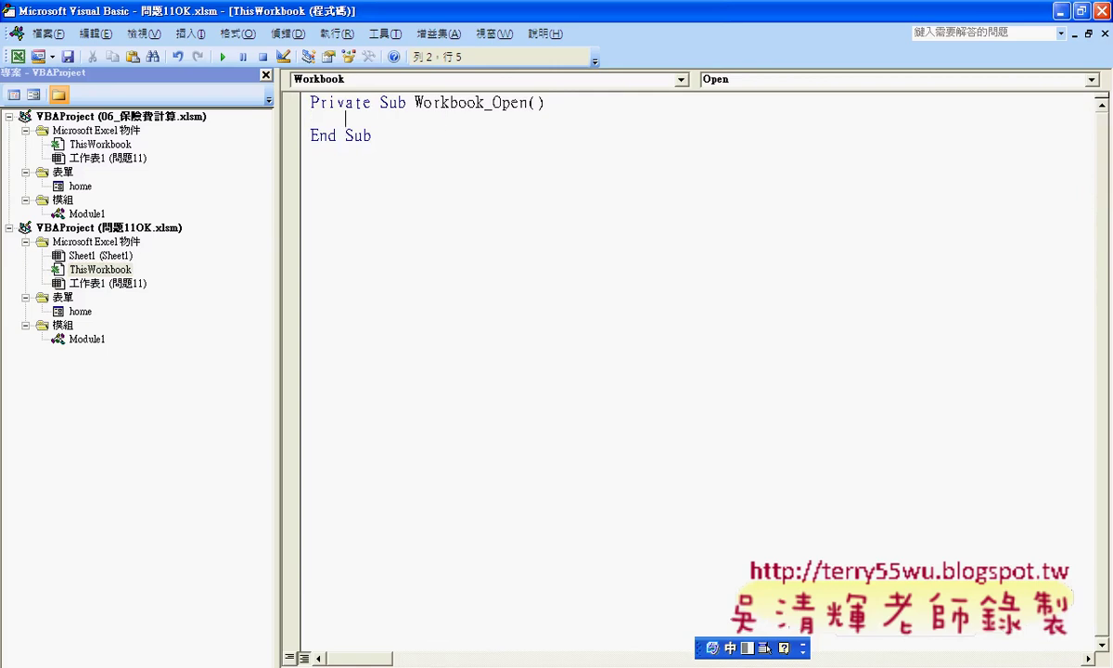
{"action": "type", "text": "h"}
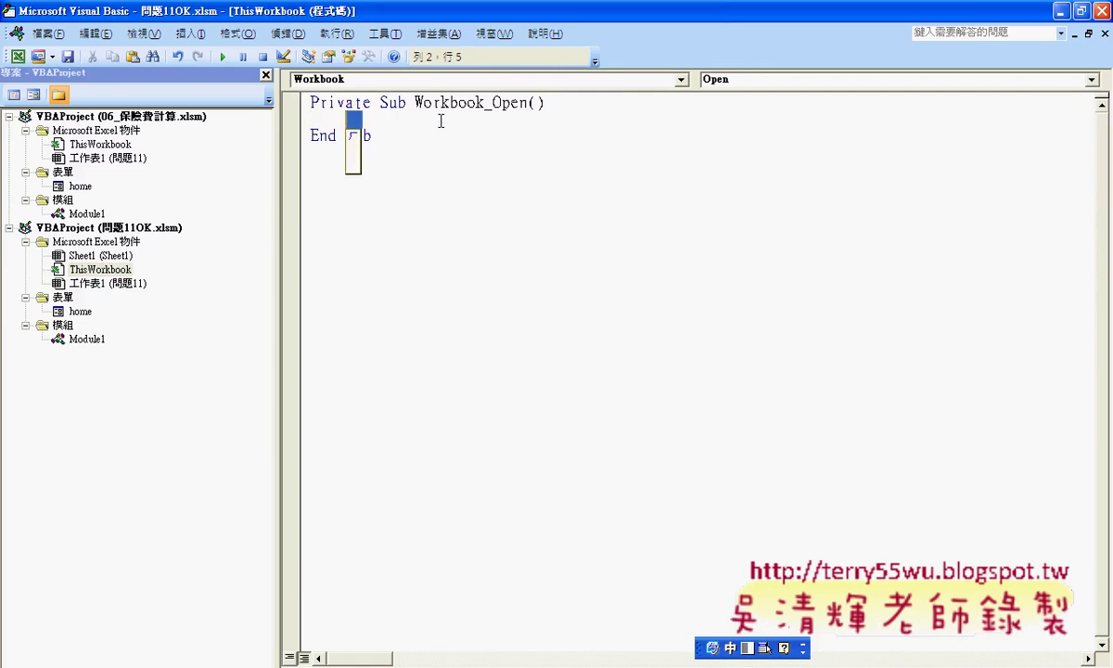
{"action": "key", "text": "shift"}
{"action": "type", "text": "ome"}
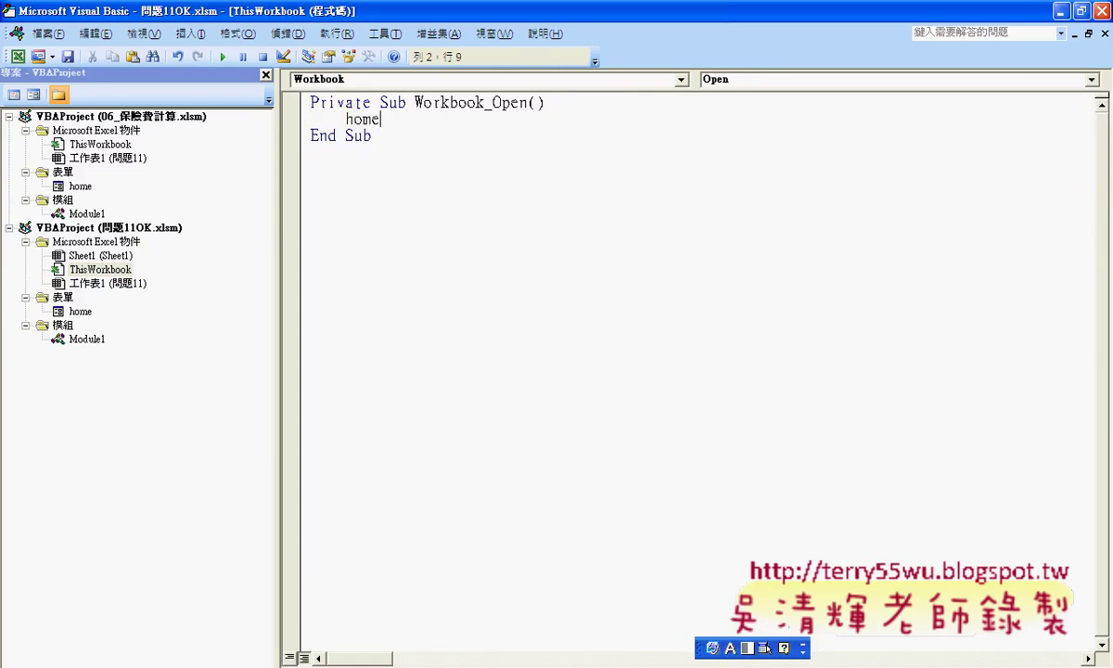
{"action": "type", "text": "."}
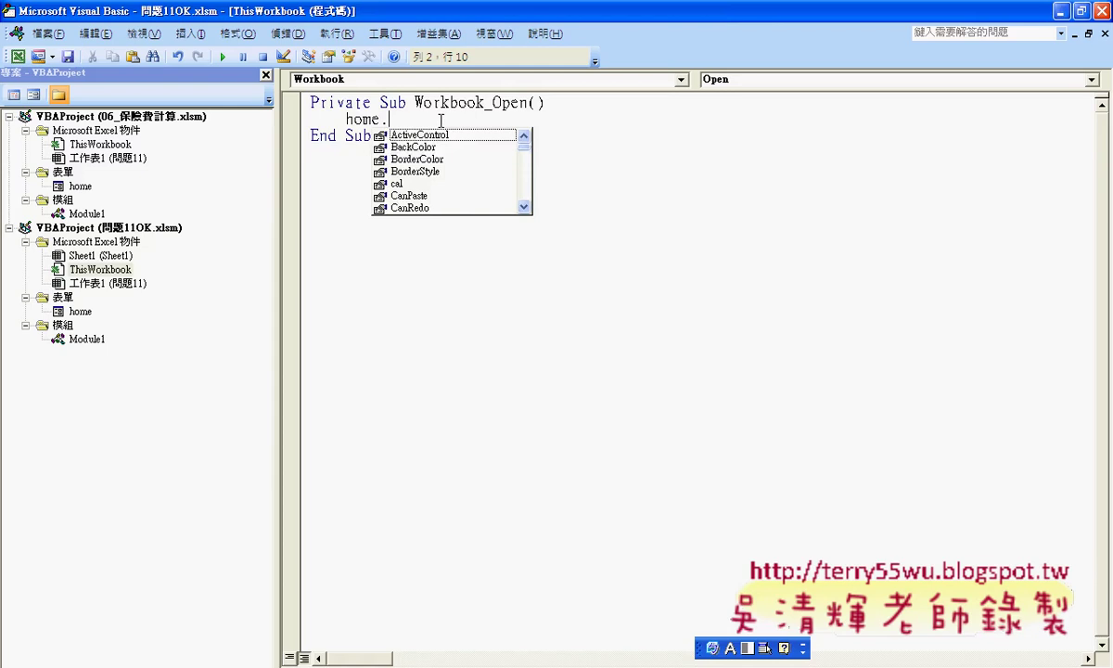
{"action": "type", "text": "sh"}
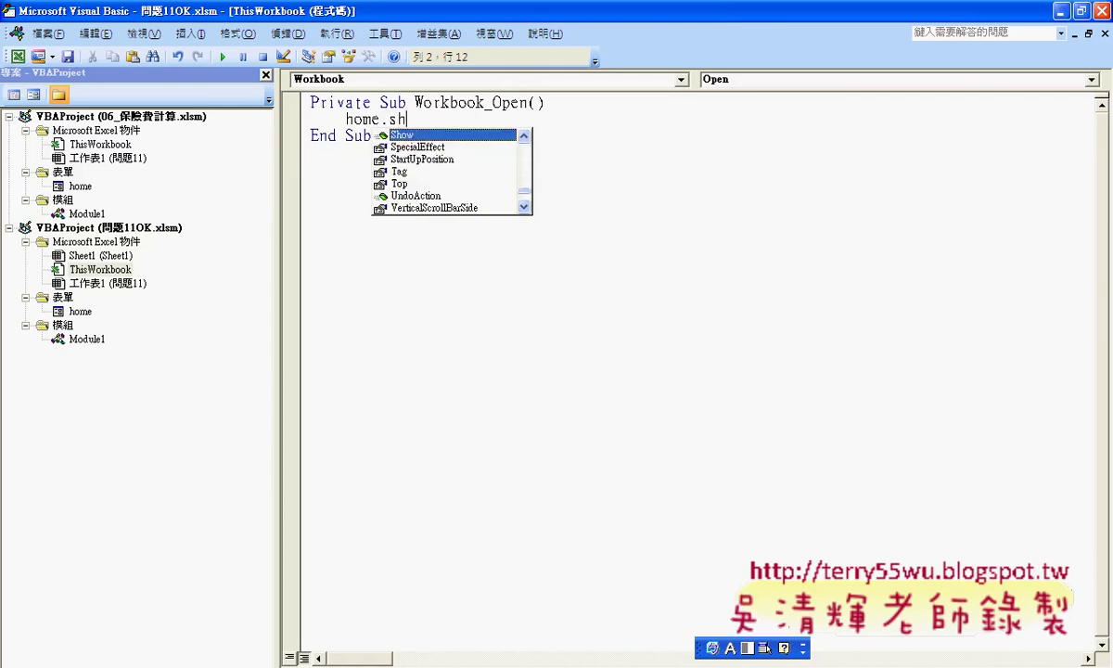
{"action": "type", "text": "ow"}
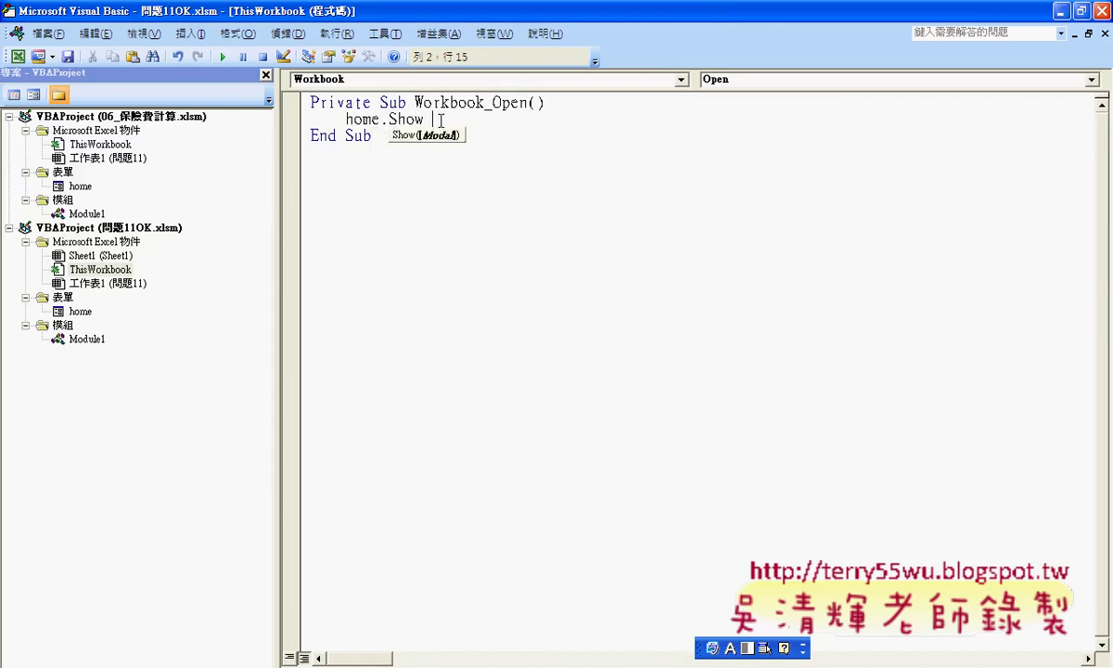
{"action": "key", "text": "Down"}
{"action": "key", "text": "Down"}
{"action": "key", "text": "Up"}
{"action": "key", "text": "Up"}
{"action": "key", "text": "Right"}
{"action": "left_click", "coordinate": [513, 109]}
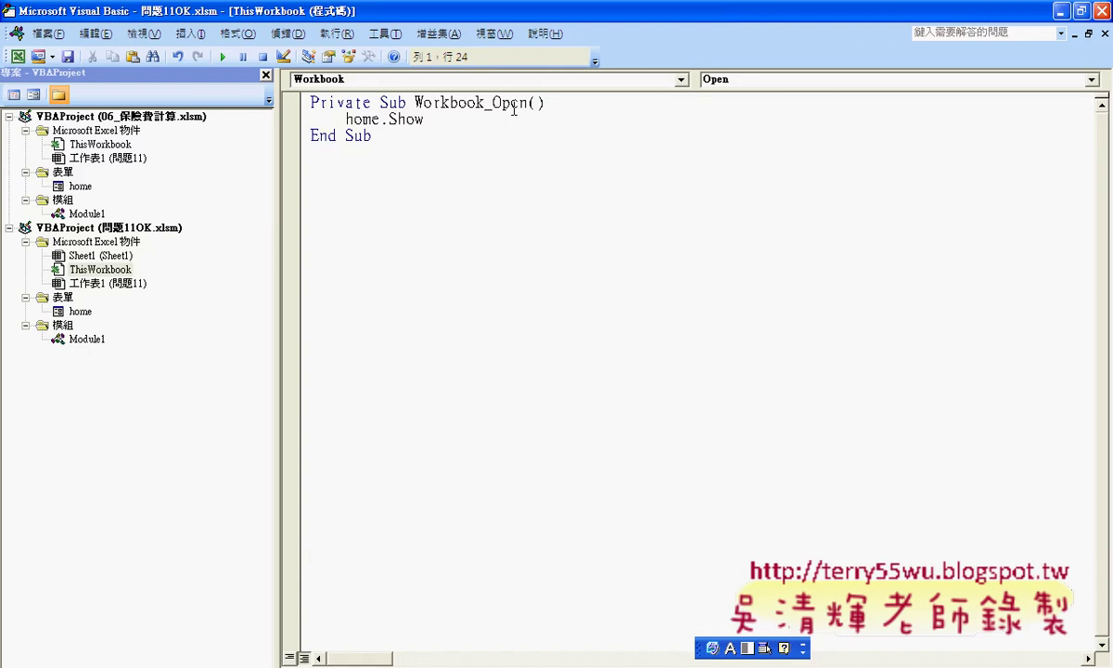
{"action": "left_click_drag", "start_coordinate": [436, 119], "coordinate": [344, 121]}
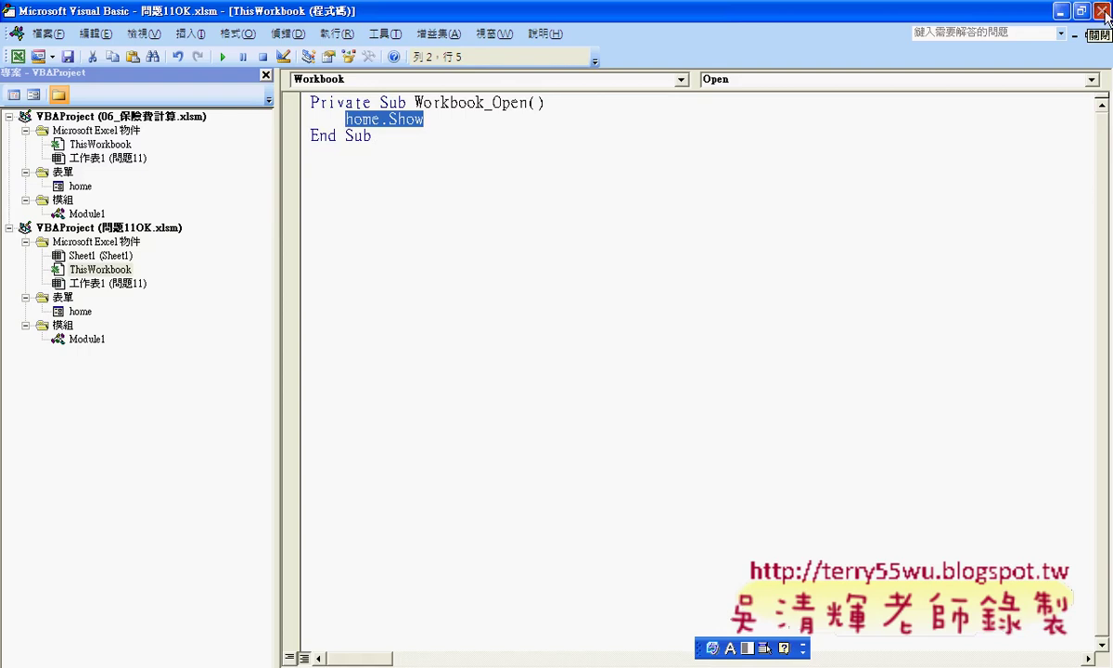
- Close the Visual Basic editor without saving and switch to the PowerPoint slides
{"action": "left_click", "coordinate": [1104, 11]}
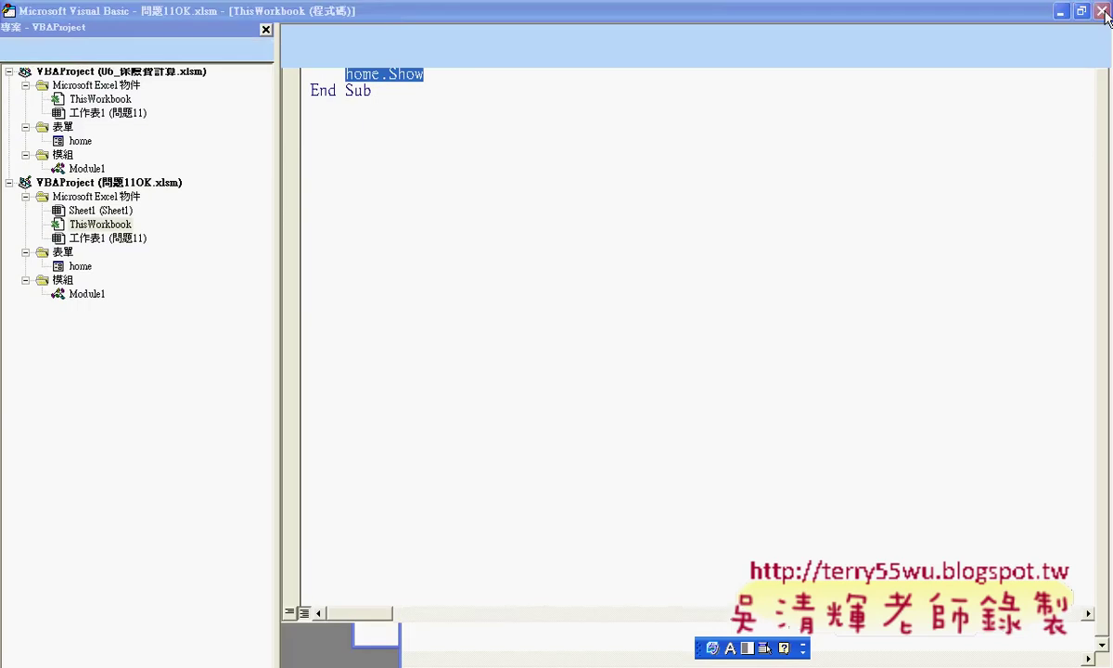
{"action": "left_click", "coordinate": [1104, 11]}
{"action": "left_click", "coordinate": [597, 367]}
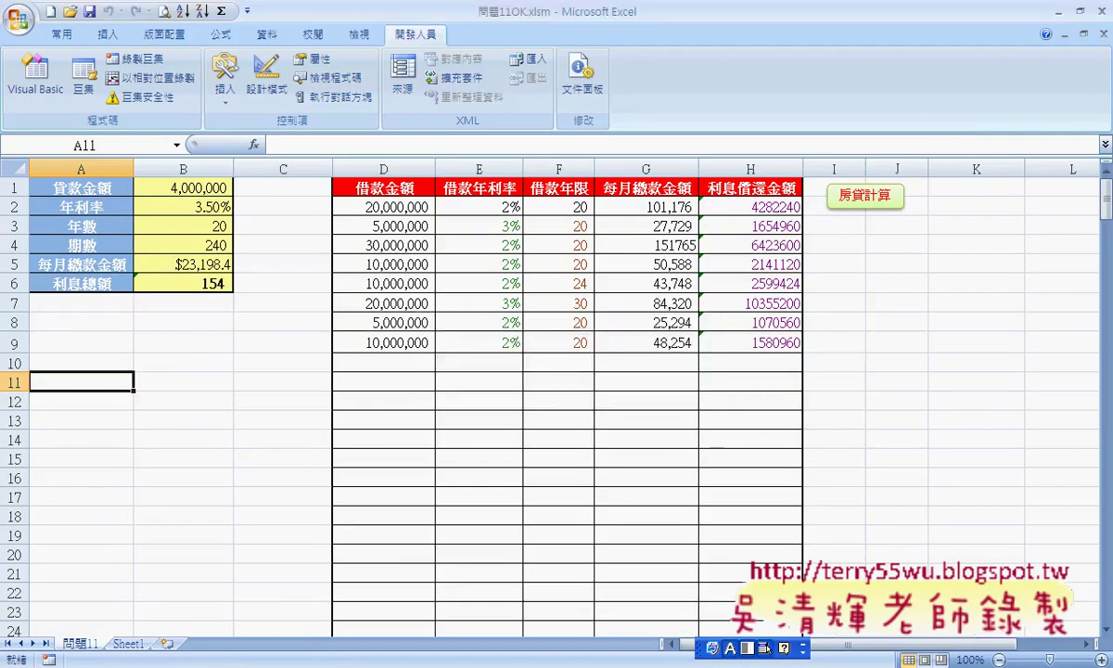
{"action": "key", "text": "alt+Tab"}
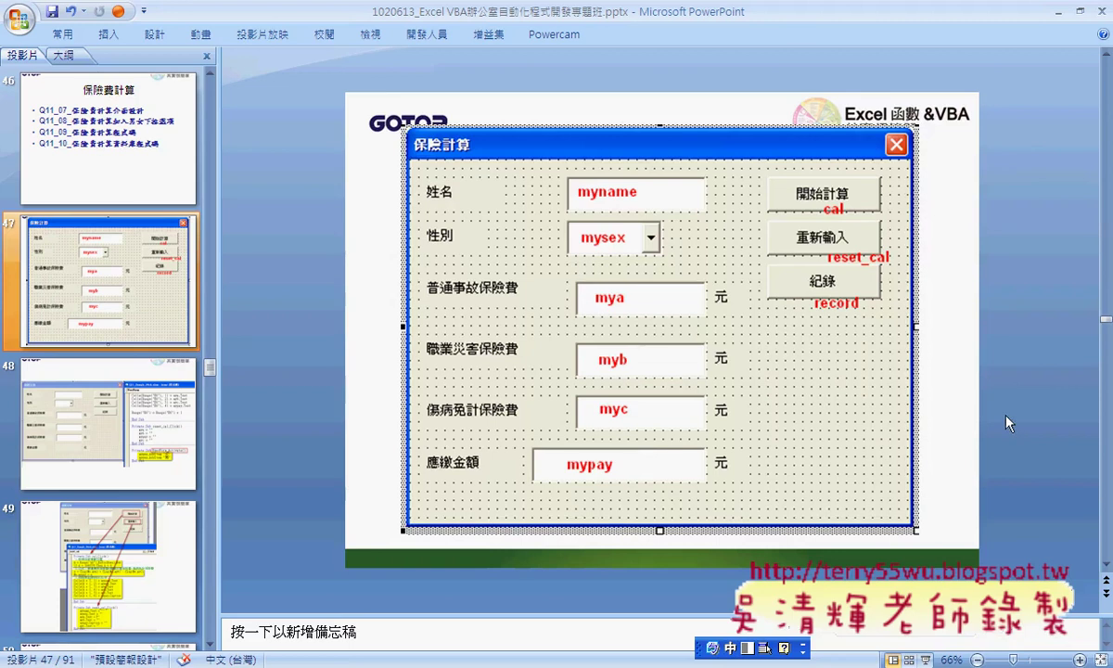
- Advance to slide 48 and circle the 性別 combo box in red ink
{"action": "scroll", "coordinate": [1008, 424], "scroll_direction": "down", "scroll_amount": 1}
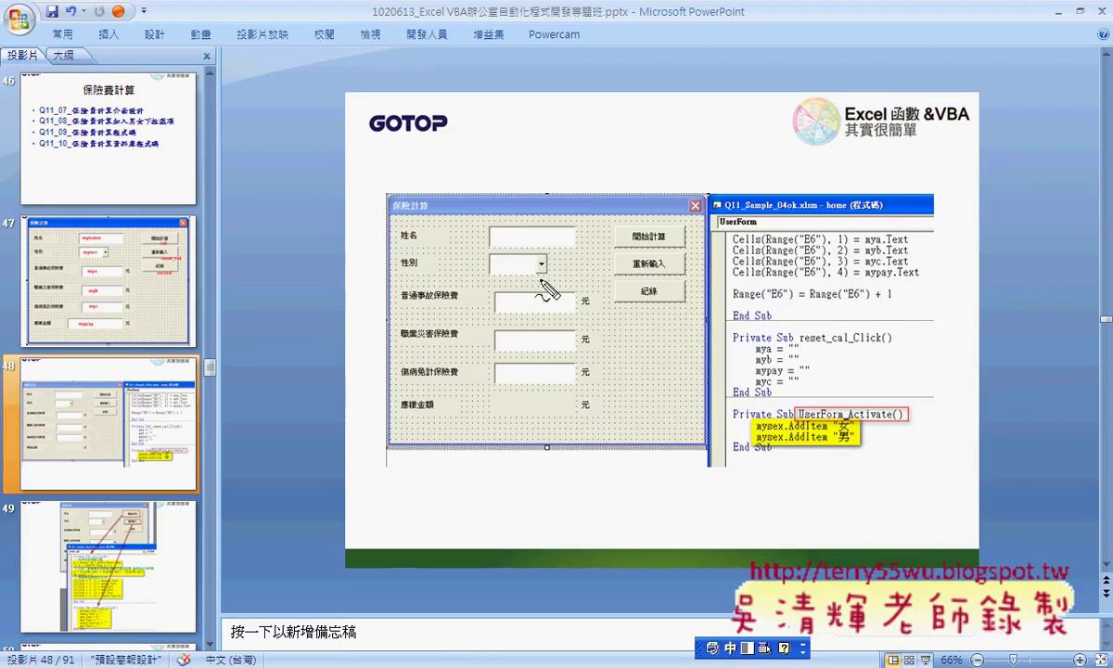
{"action": "mouse_move", "coordinate": [538, 279]}
{"action": "left_mouse_down"}
{"action": "mouse_move", "coordinate": [502, 280]}
{"action": "mouse_move", "coordinate": [533, 285]}
{"action": "left_mouse_up"}
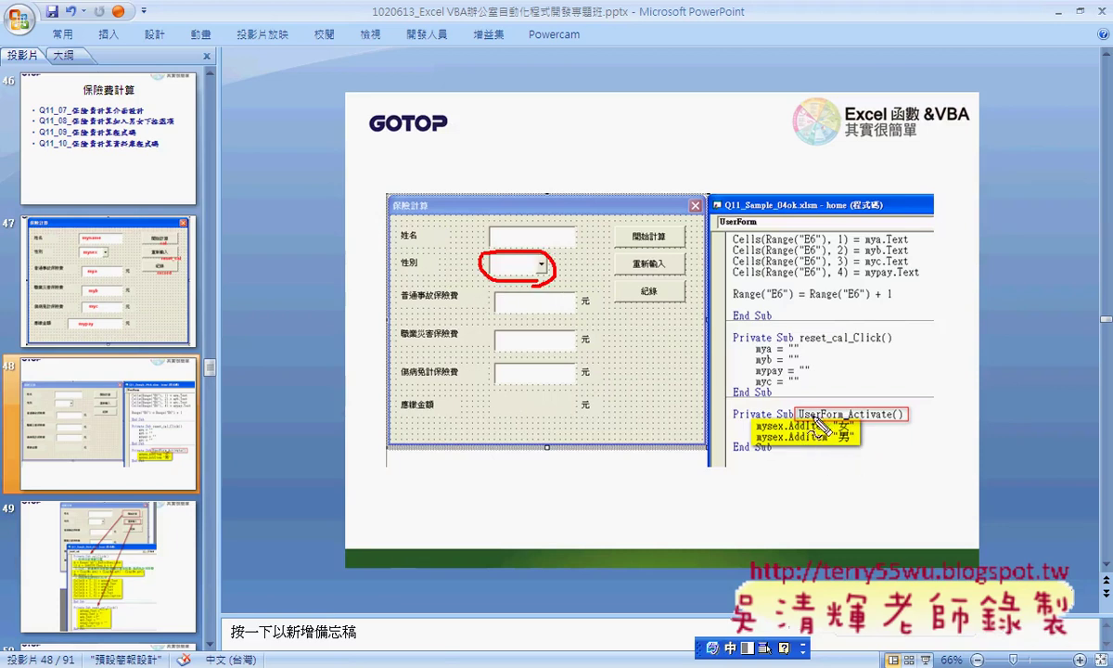
- Draw ink linking the AddItem code to the 性別 box, erase it, and advance to slide 49
{"action": "mouse_move", "coordinate": [755, 425]}
{"action": "left_mouse_down"}
{"action": "mouse_move", "coordinate": [851, 429]}
{"action": "mouse_move", "coordinate": [858, 445]}
{"action": "mouse_move", "coordinate": [759, 454]}
{"action": "mouse_move", "coordinate": [557, 278]}
{"action": "mouse_move", "coordinate": [617, 276]}
{"action": "left_mouse_up"}
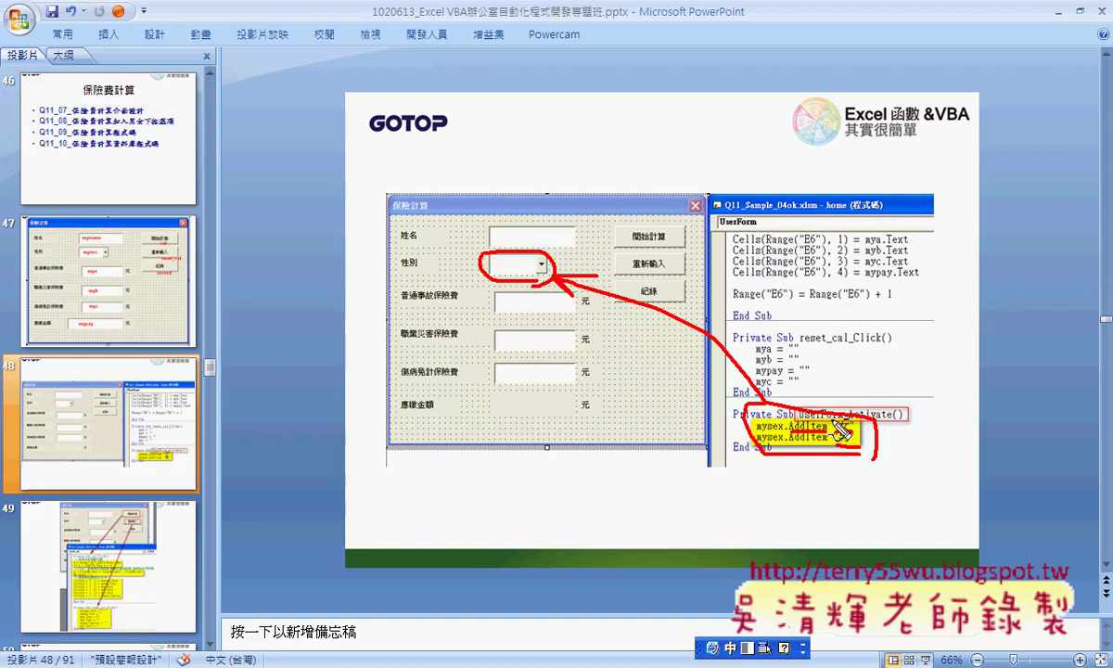
{"action": "key", "text": "e"}
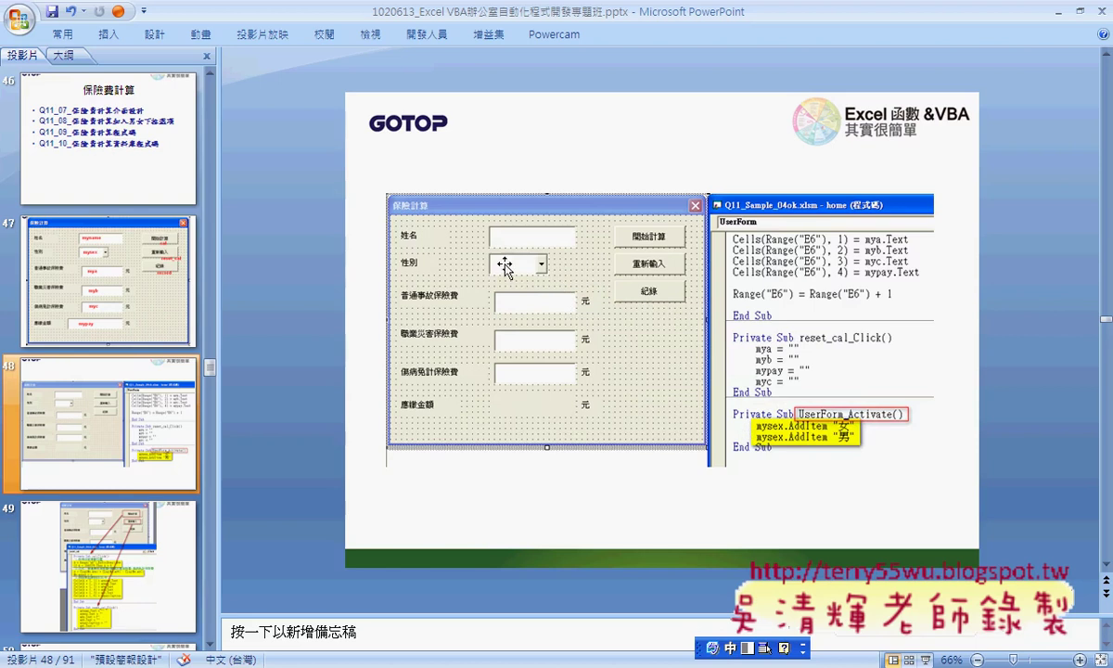
{"action": "scroll", "coordinate": [702, 320], "scroll_direction": "down", "scroll_amount": 1}
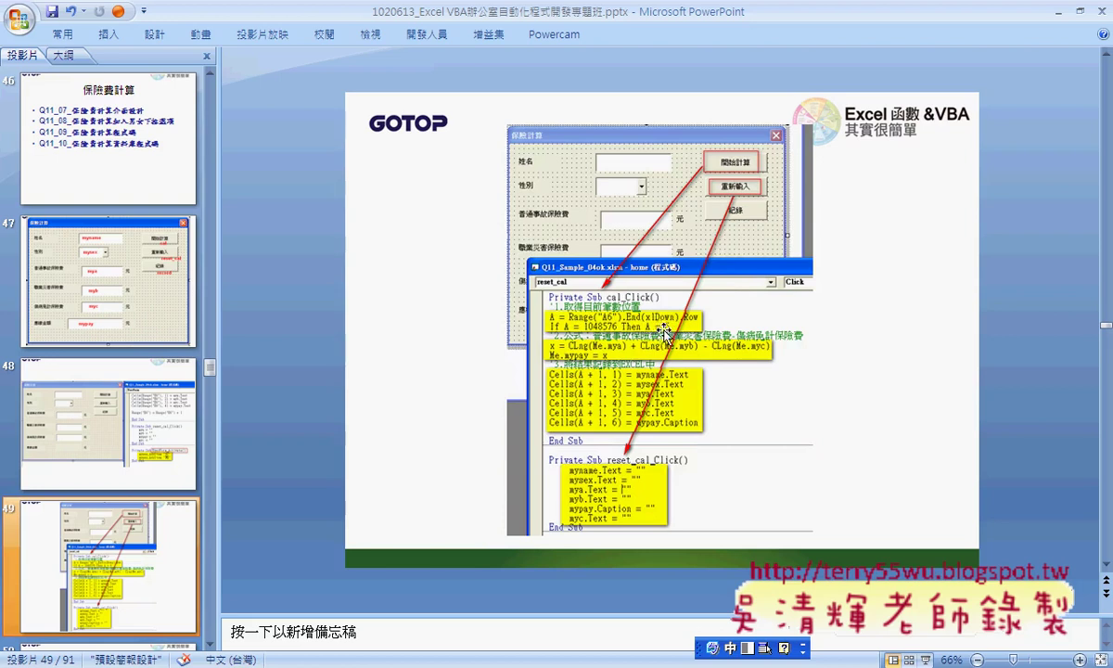
- Switch to 06_保險費計算.xlsm and select the header row 6, the 張三 record and the 李四 record
{"action": "left_click", "coordinate": [821, 661]}
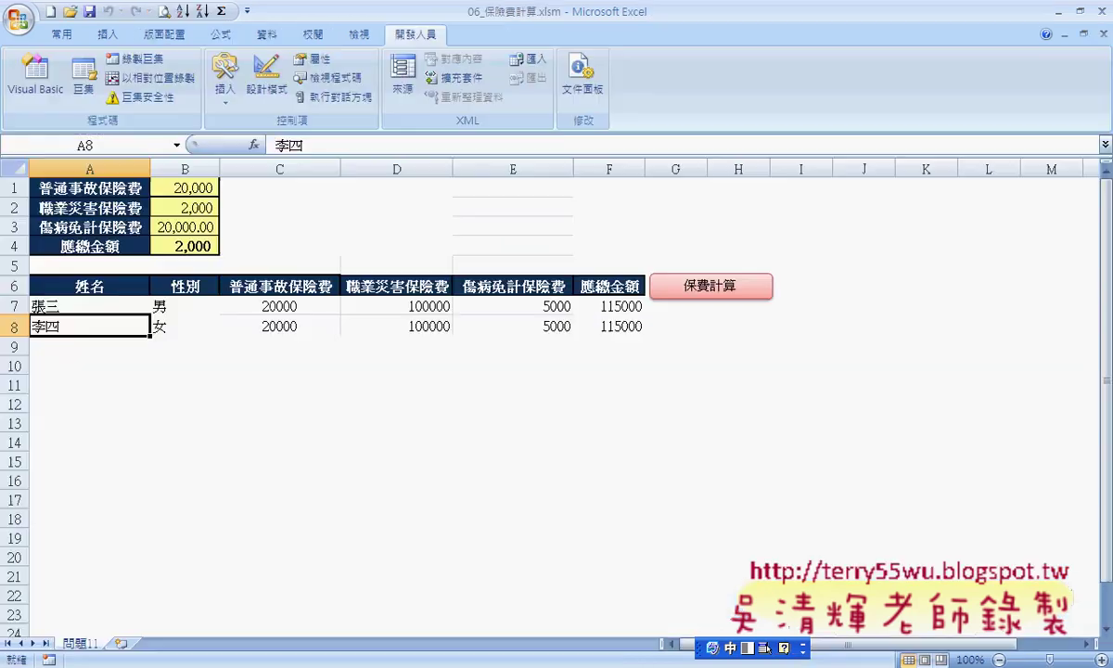
{"action": "left_click", "coordinate": [55, 302]}
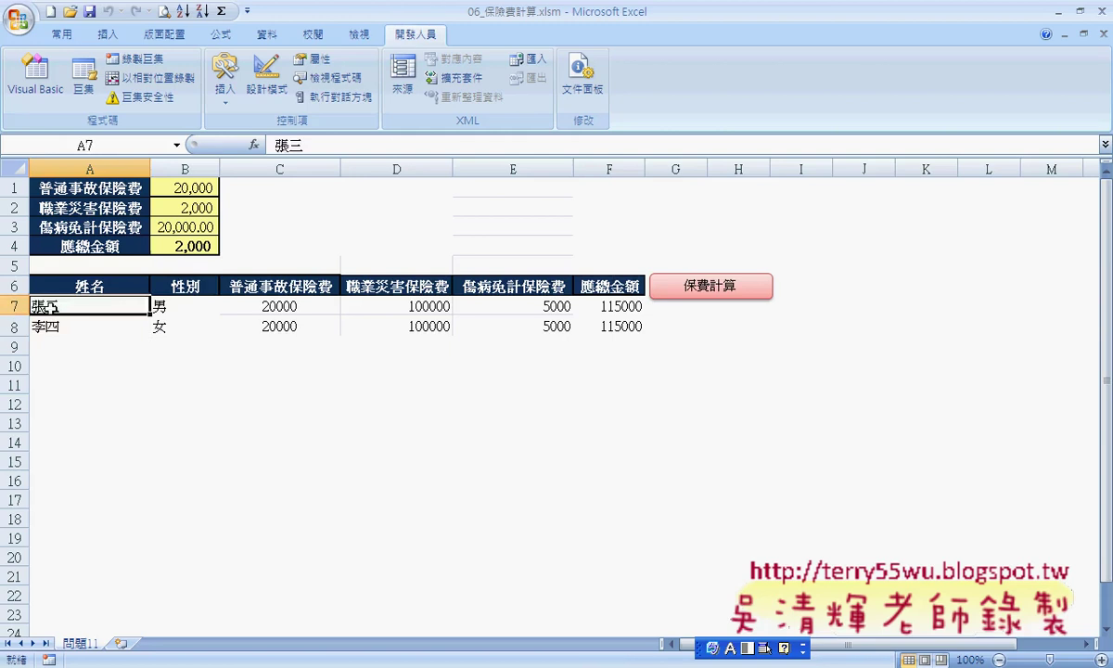
{"action": "left_click", "coordinate": [19, 287]}
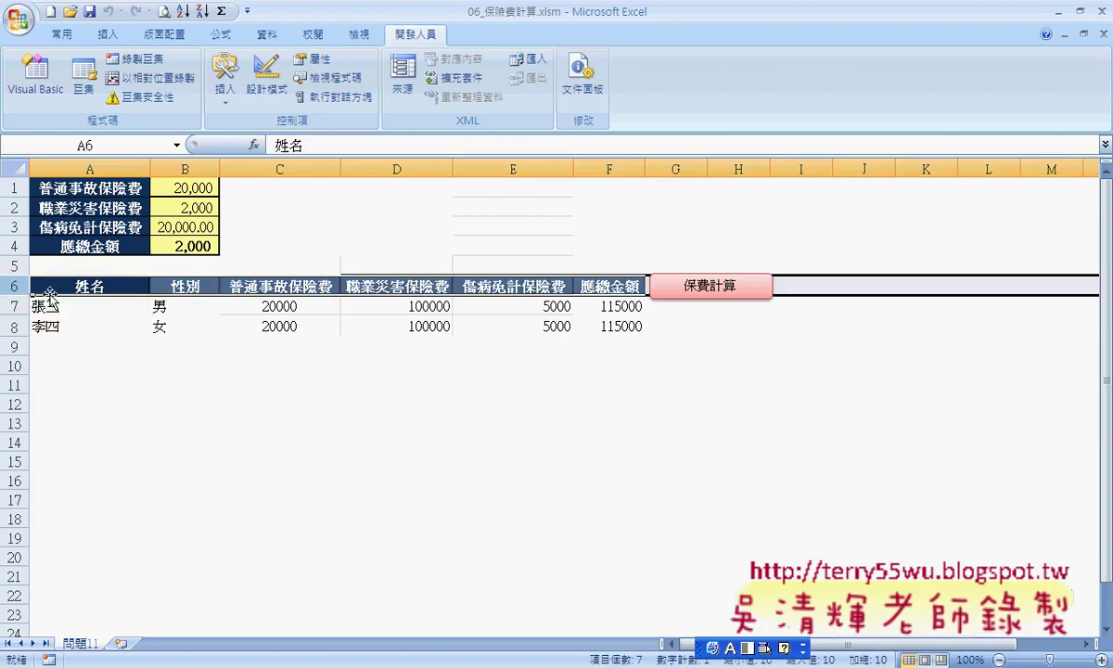
{"action": "left_click", "coordinate": [11, 286]}
{"action": "left_click", "coordinate": [15, 306]}
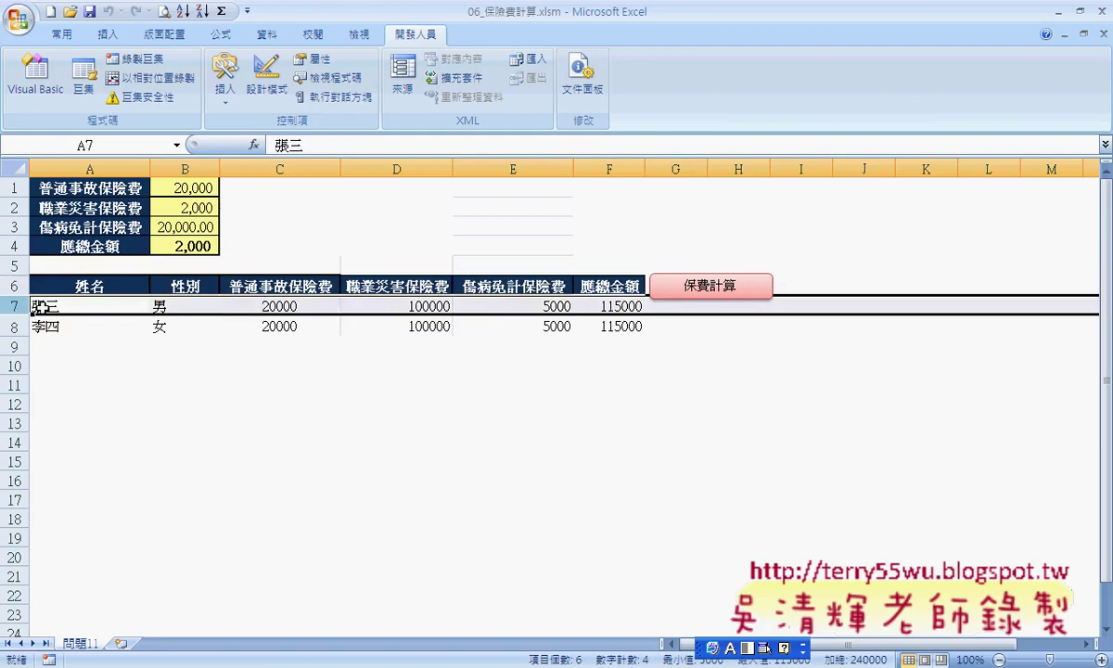
{"action": "left_click", "coordinate": [80, 195]}
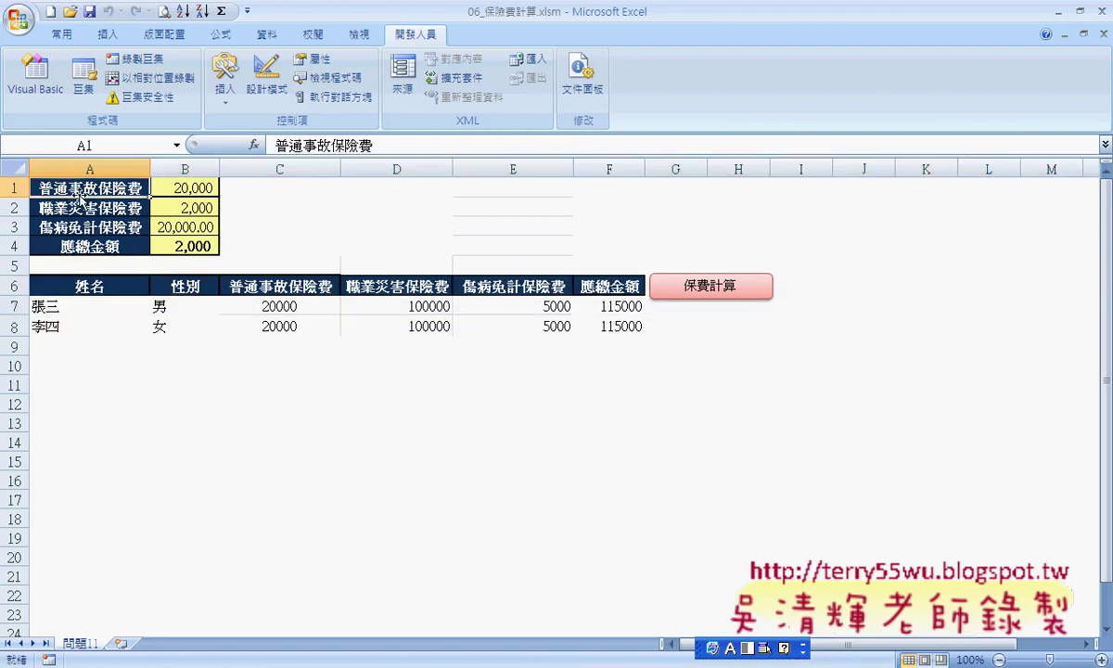
{"action": "left_click", "coordinate": [69, 288]}
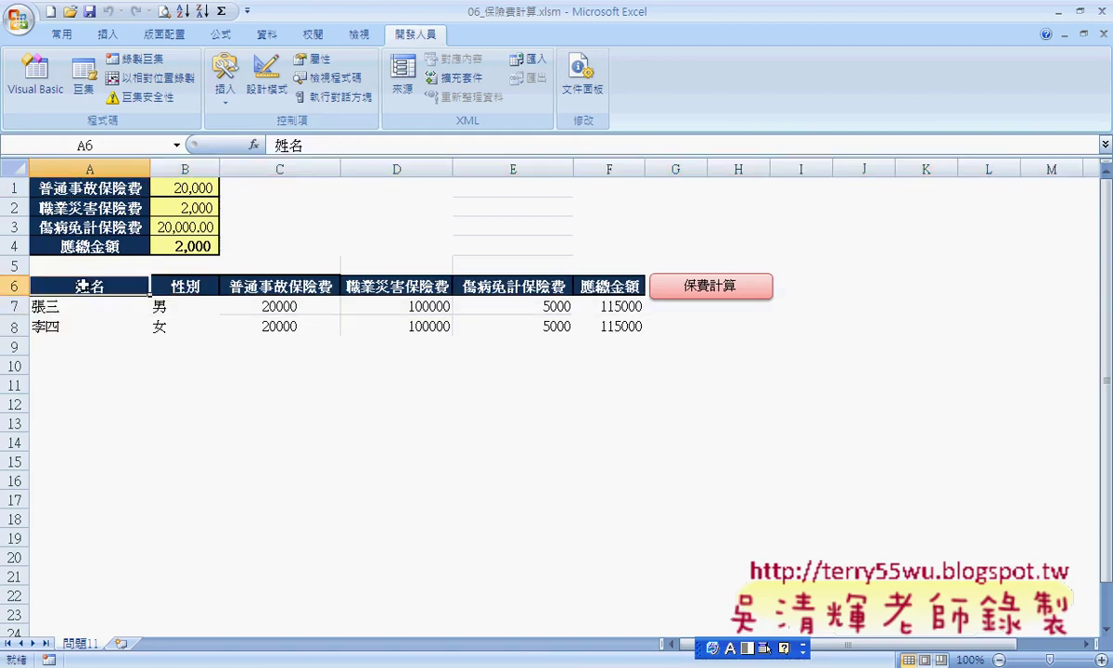
{"action": "key", "text": "Down"}
{"action": "key", "text": "Down"}
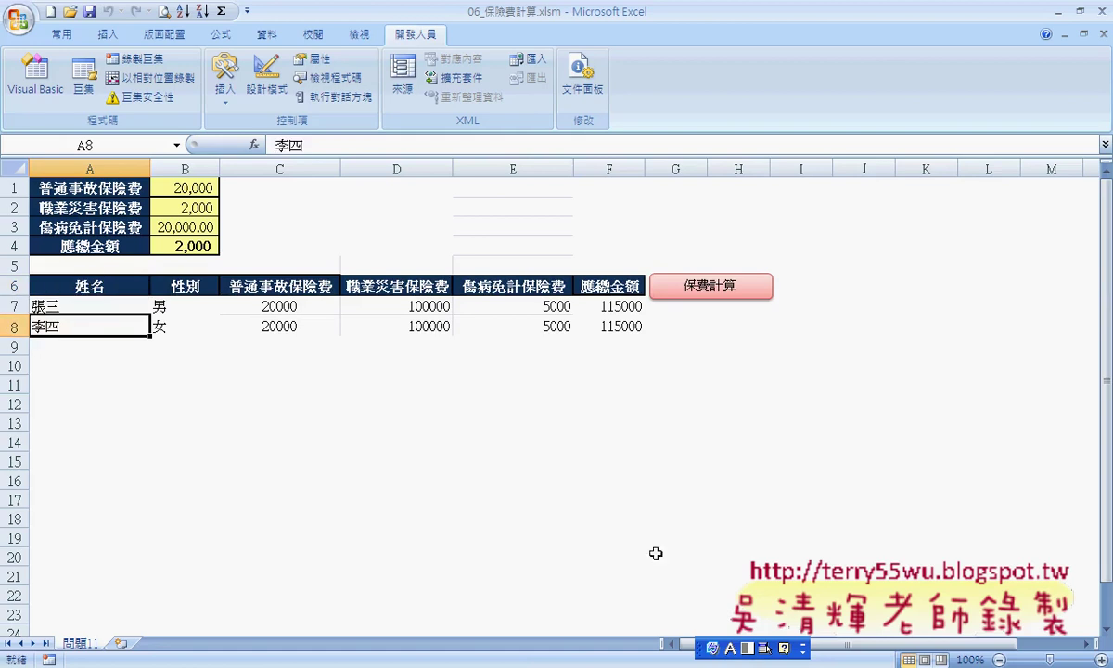
- Enter applicant XXX, 男, premiums 125000, 12000, 2000, calculate the 135000 total, and move the form aside
{"action": "left_click", "coordinate": [677, 283]}
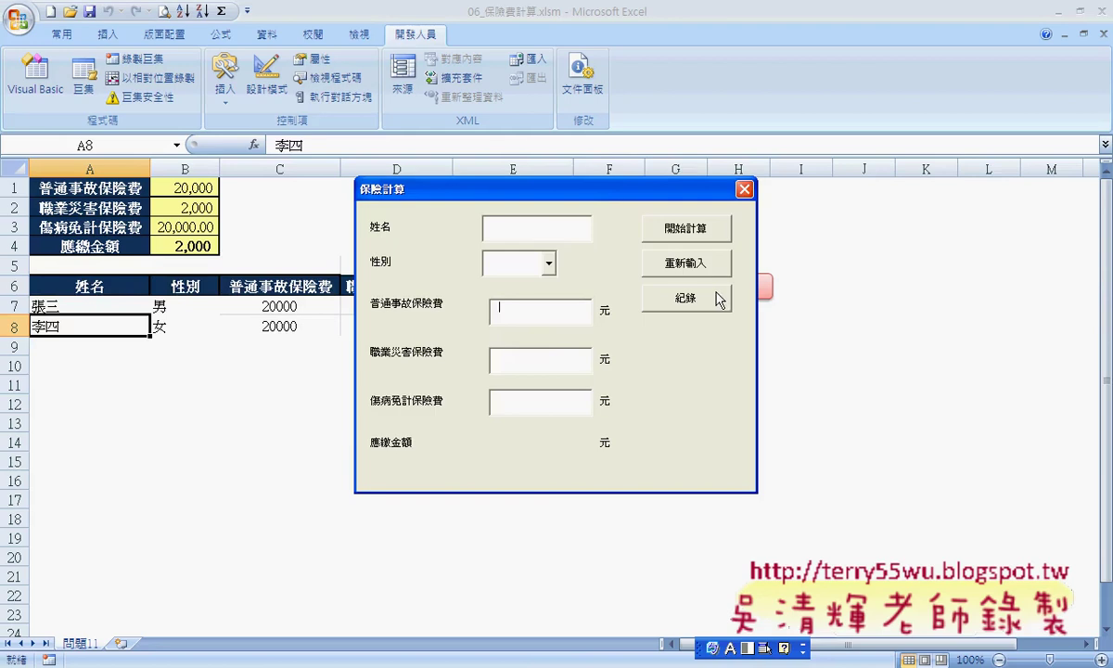
{"action": "left_click", "coordinate": [518, 264]}
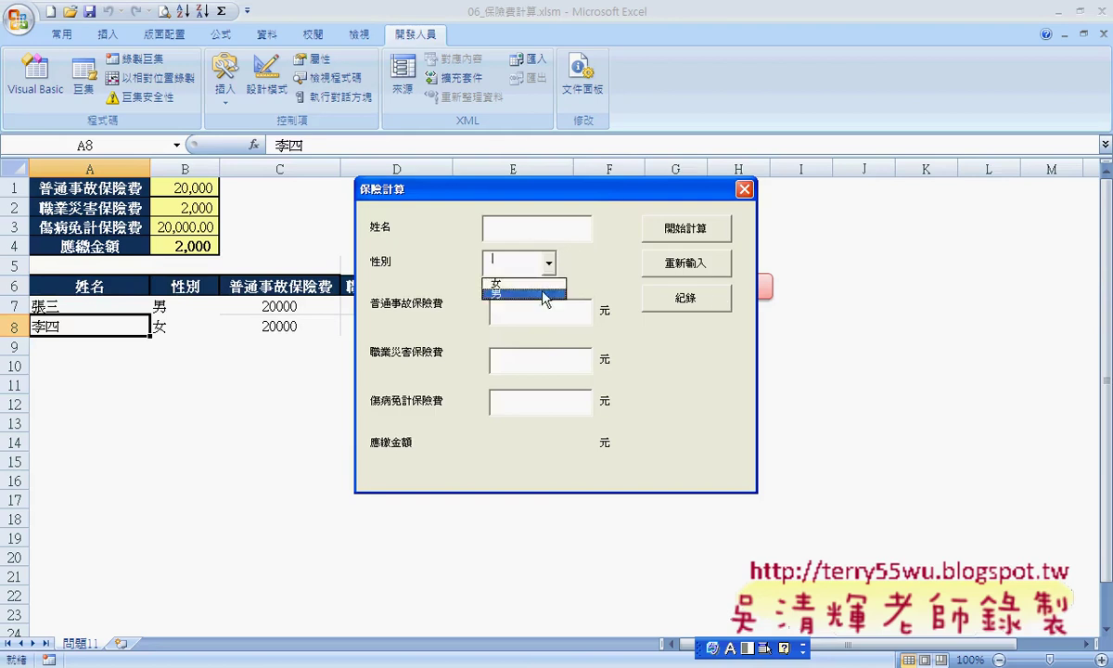
{"action": "left_click", "coordinate": [540, 231]}
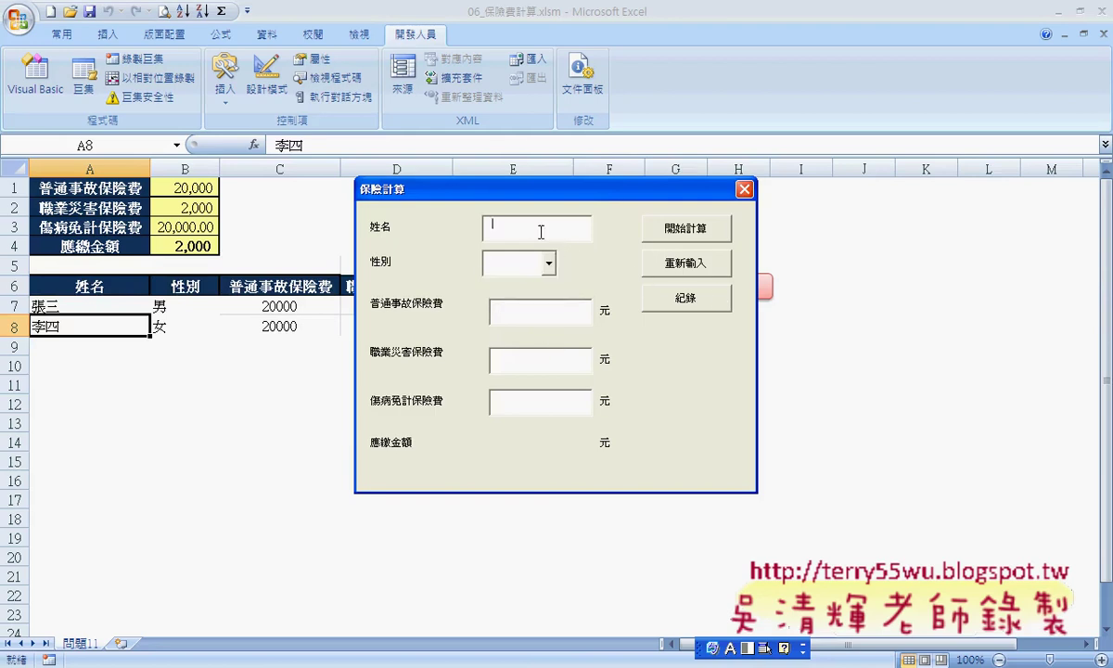
{"action": "type", "text": "XXX"}
{"action": "left_click", "coordinate": [548, 263]}
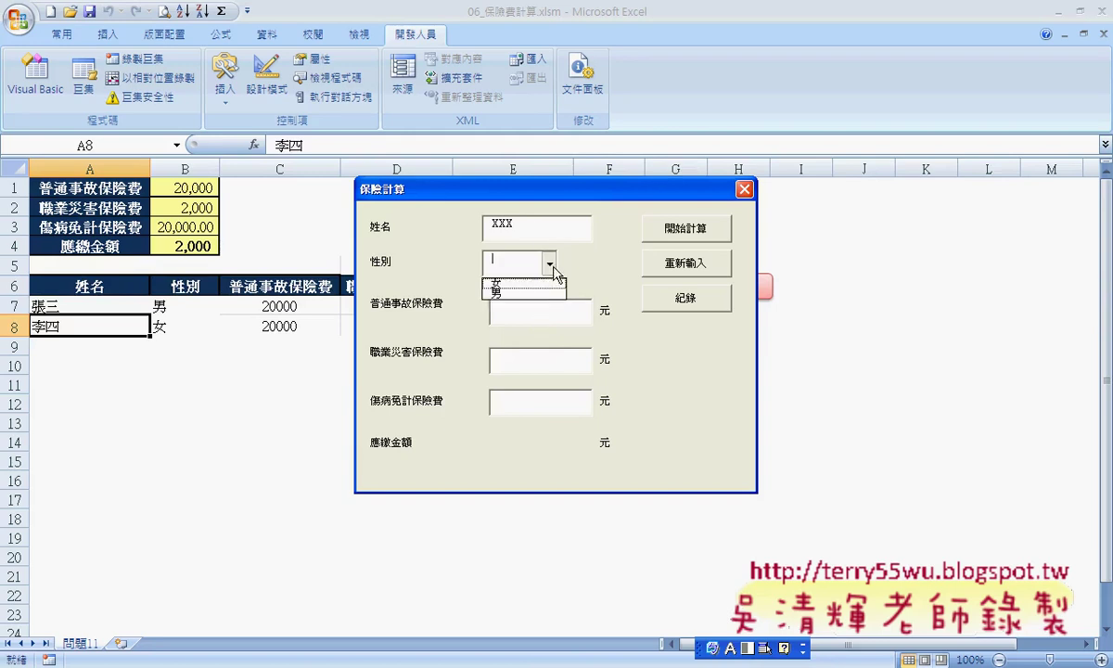
{"action": "left_click", "coordinate": [514, 282]}
{"action": "left_click", "coordinate": [532, 317]}
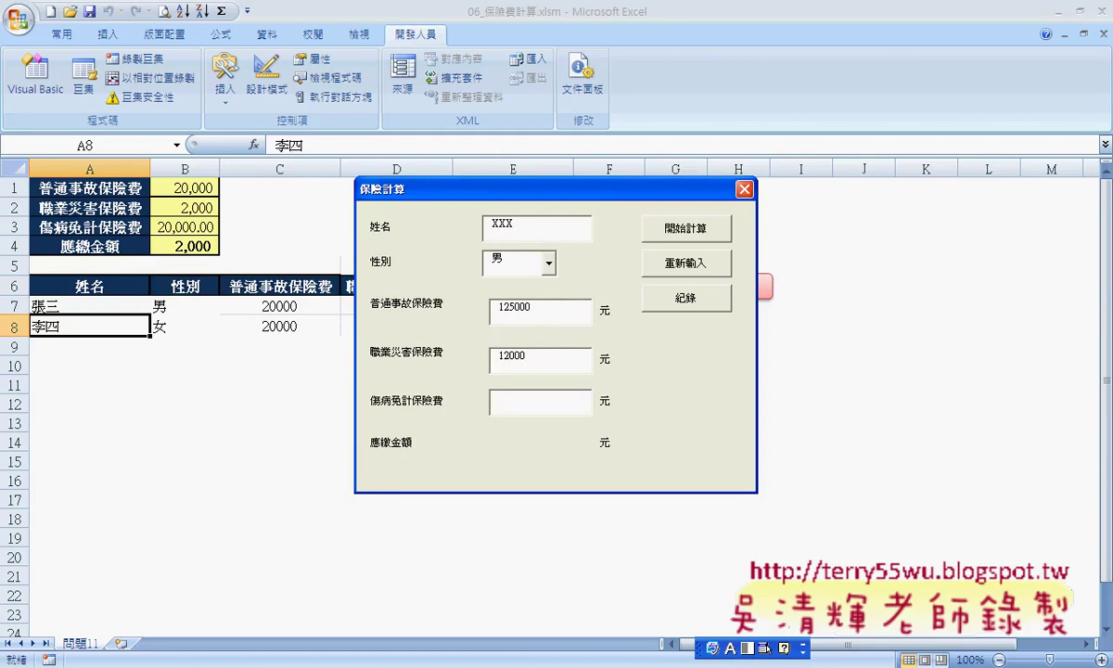
{"action": "left_click", "coordinate": [685, 229]}
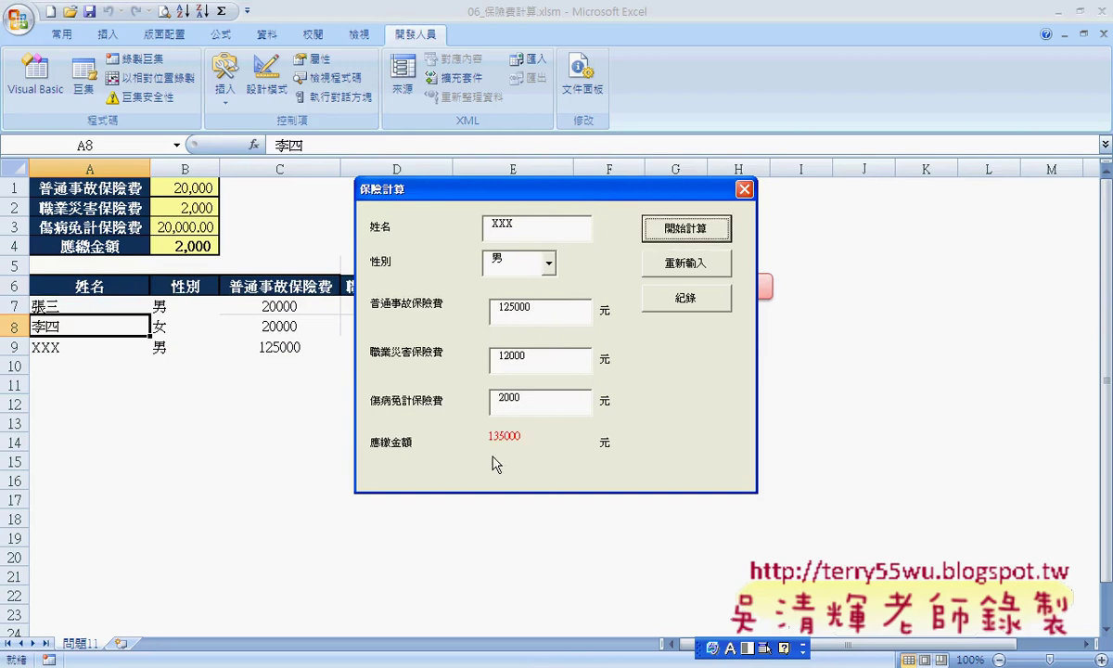
{"action": "mouse_move", "coordinate": [587, 193]}
{"action": "left_mouse_down"}
{"action": "mouse_move", "coordinate": [864, 418]}
{"action": "mouse_move", "coordinate": [559, 113]}
{"action": "left_mouse_up"}
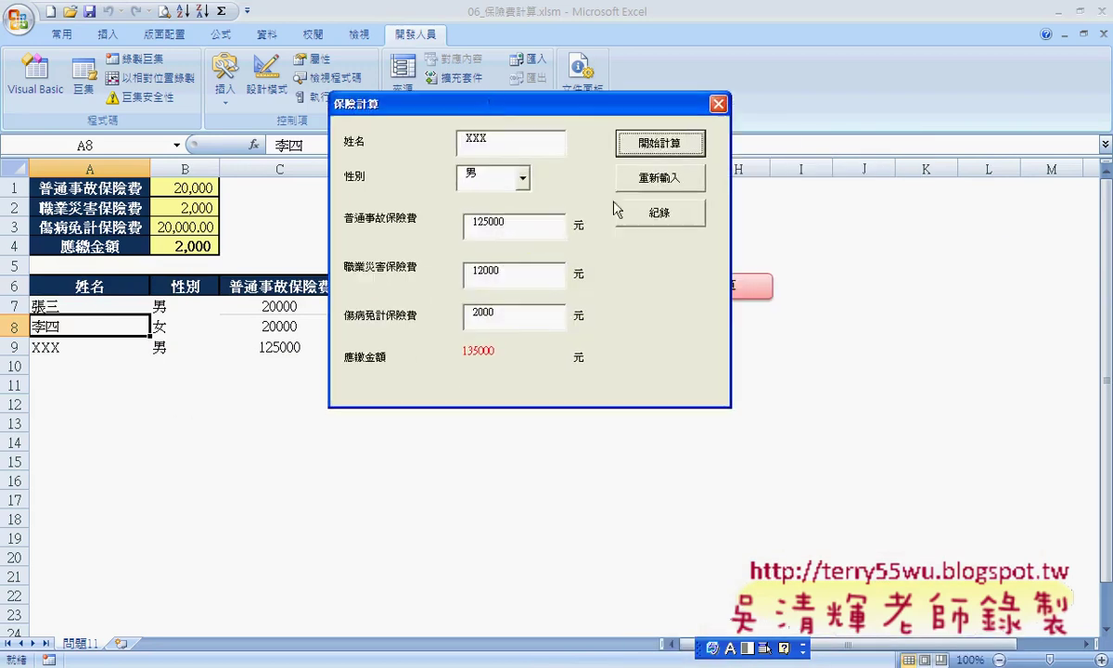